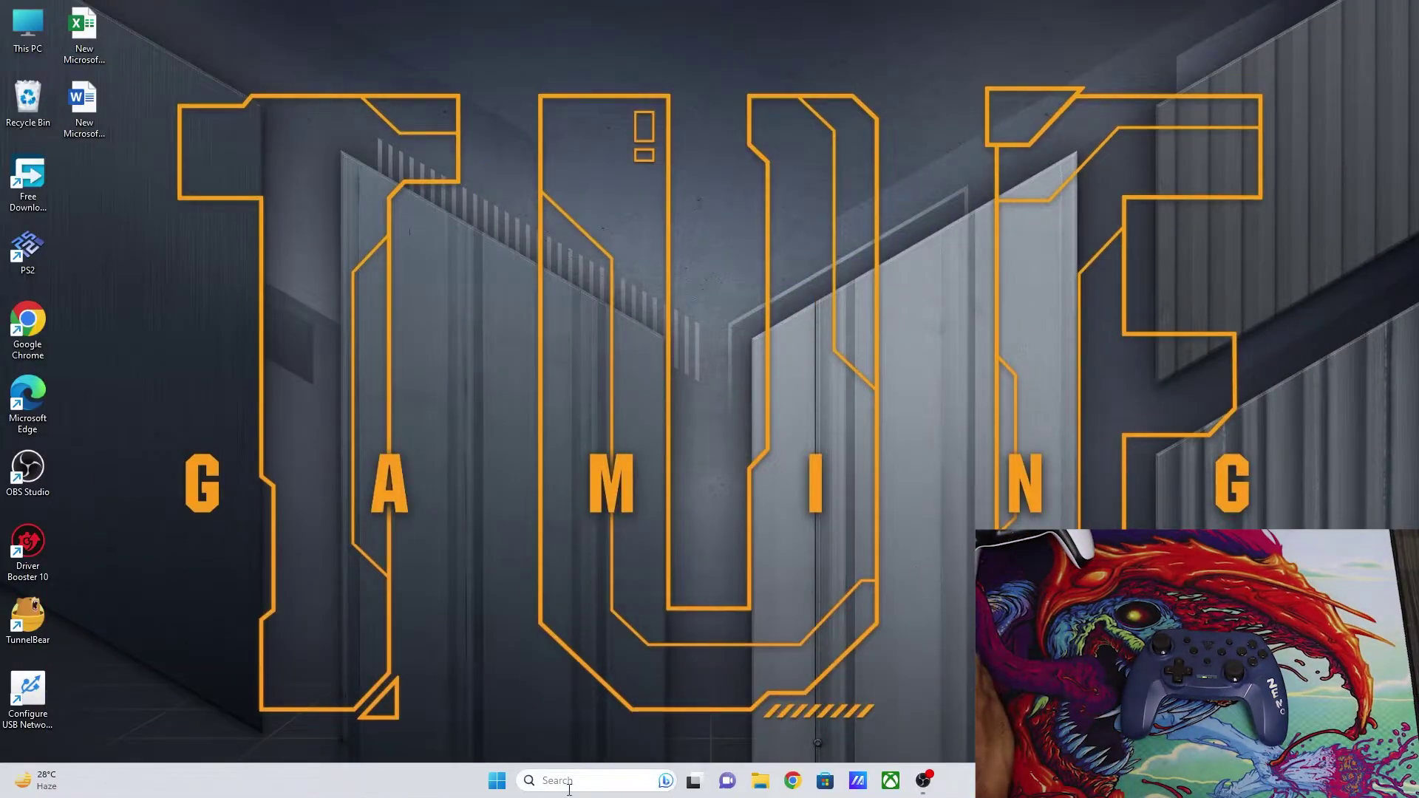
Launch Settings from search and go to Bluetooth & devices › Devices, scrolling to Related settings
left_click(566, 780)
left_click(586, 349)
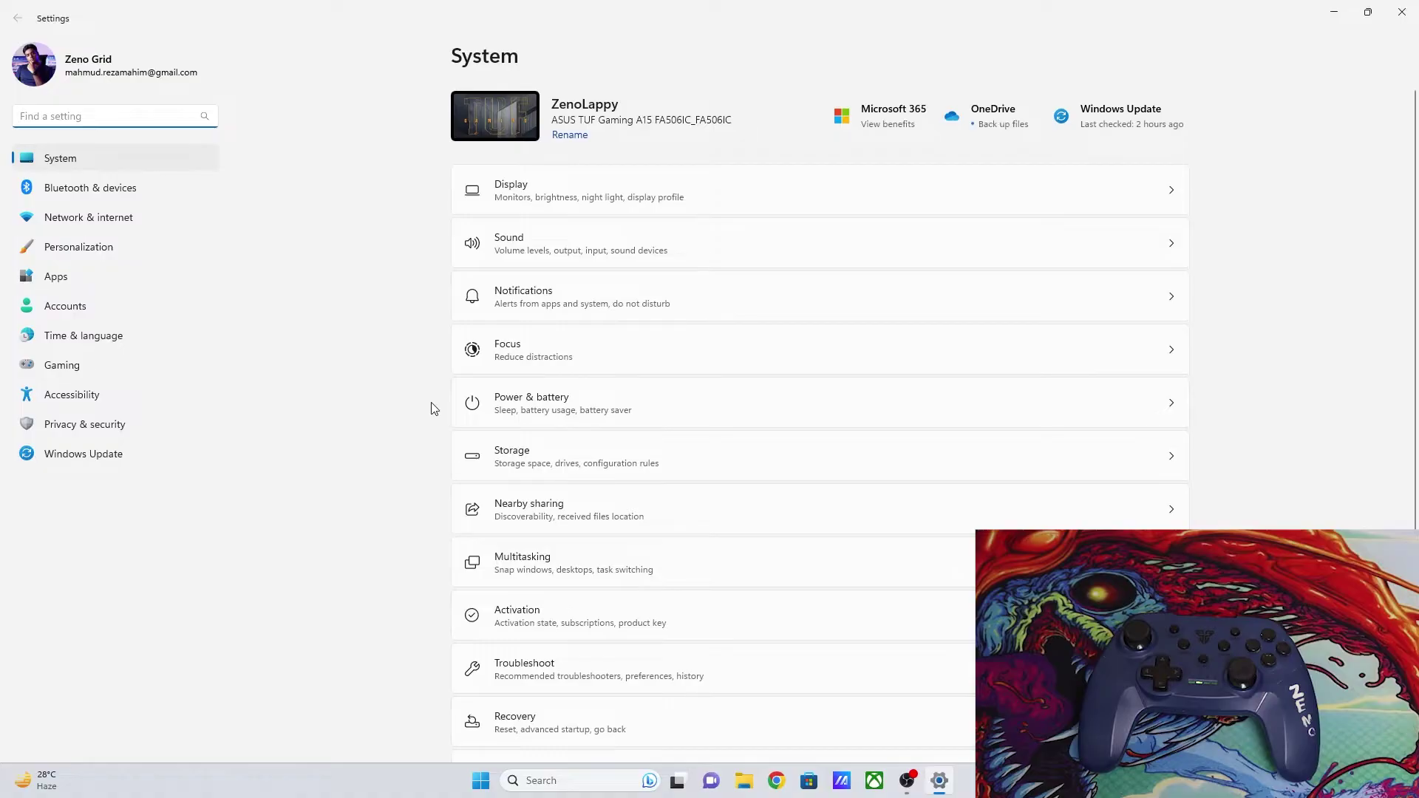
left_click(130, 192)
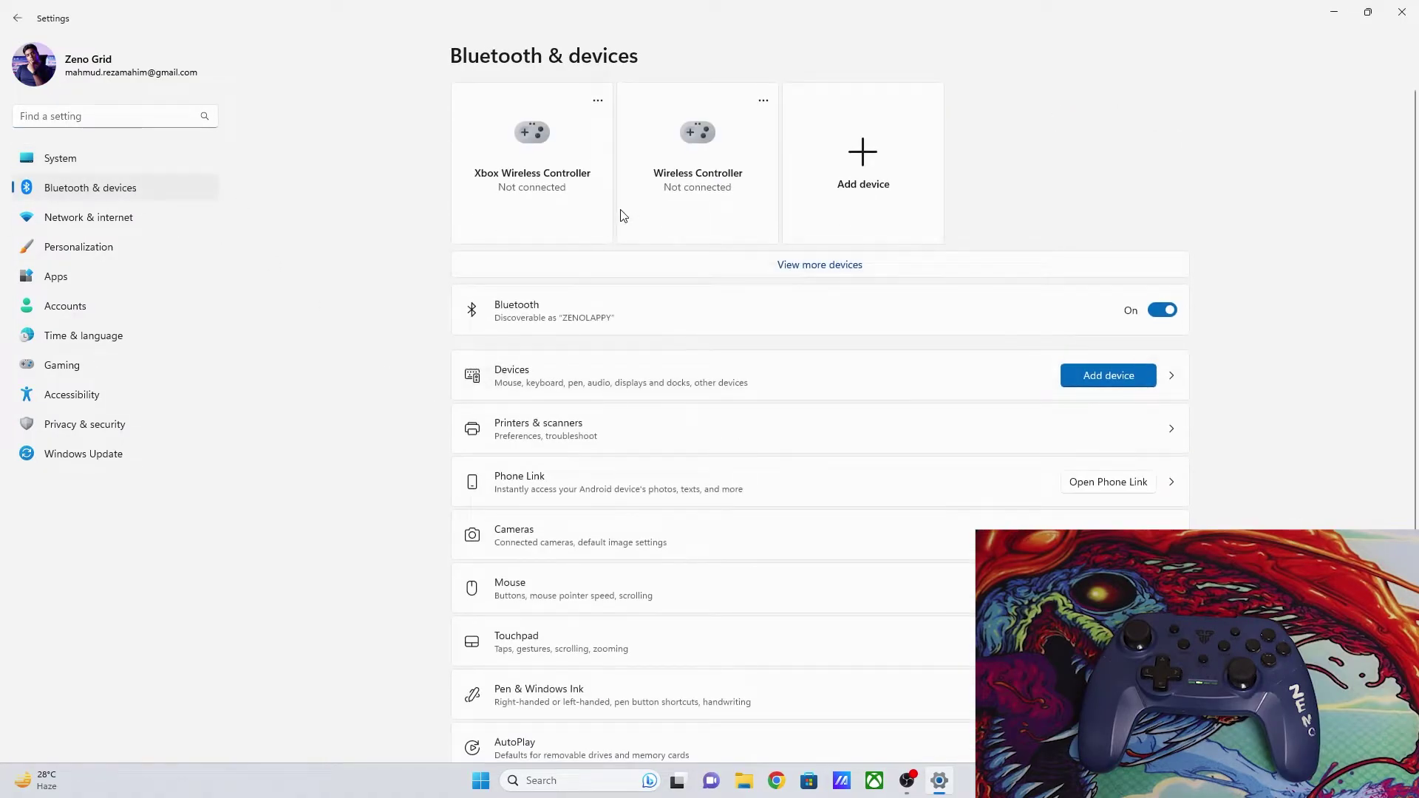
scroll(618, 273, "down", 2)
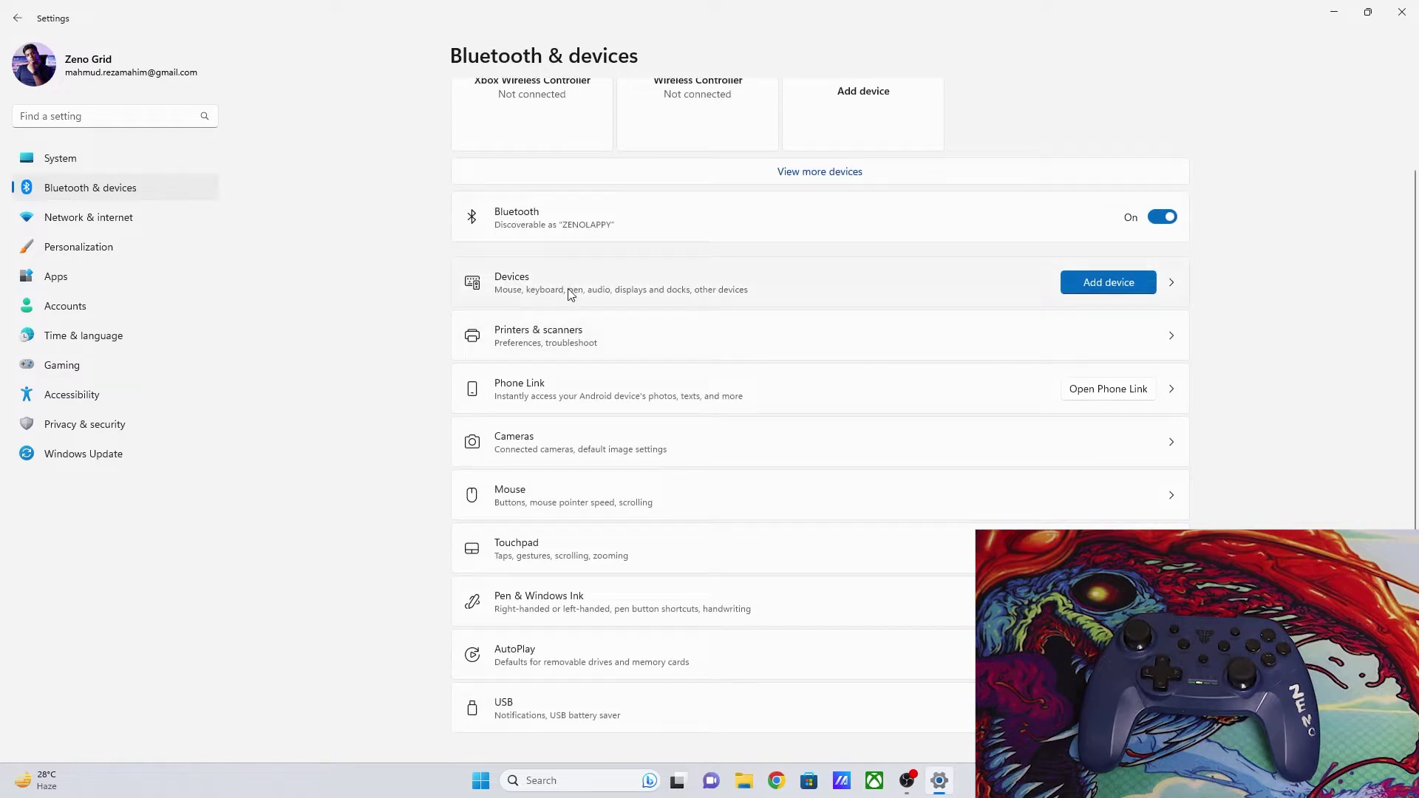
left_click(571, 294)
scroll(581, 318, "down", 6)
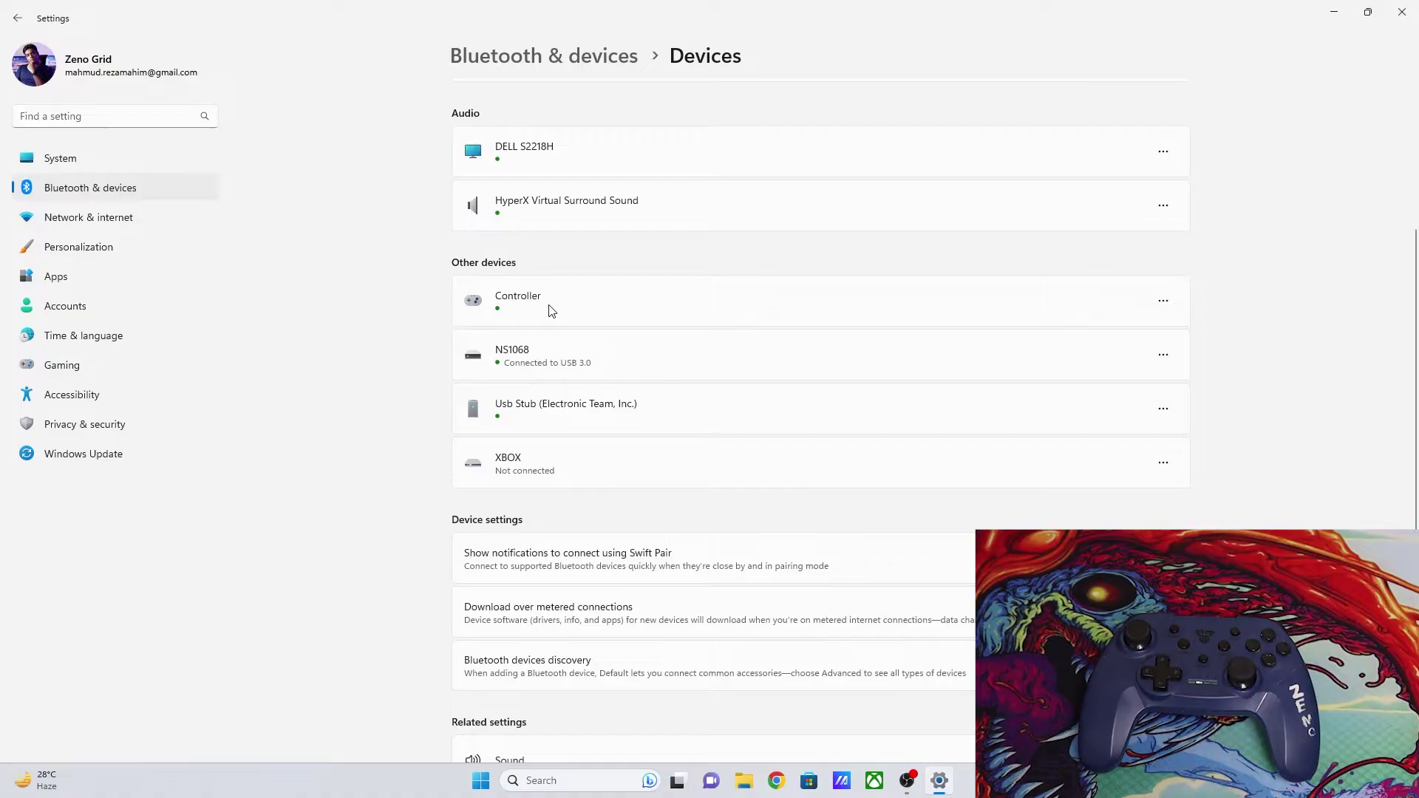
scroll(562, 331, "down", 8)
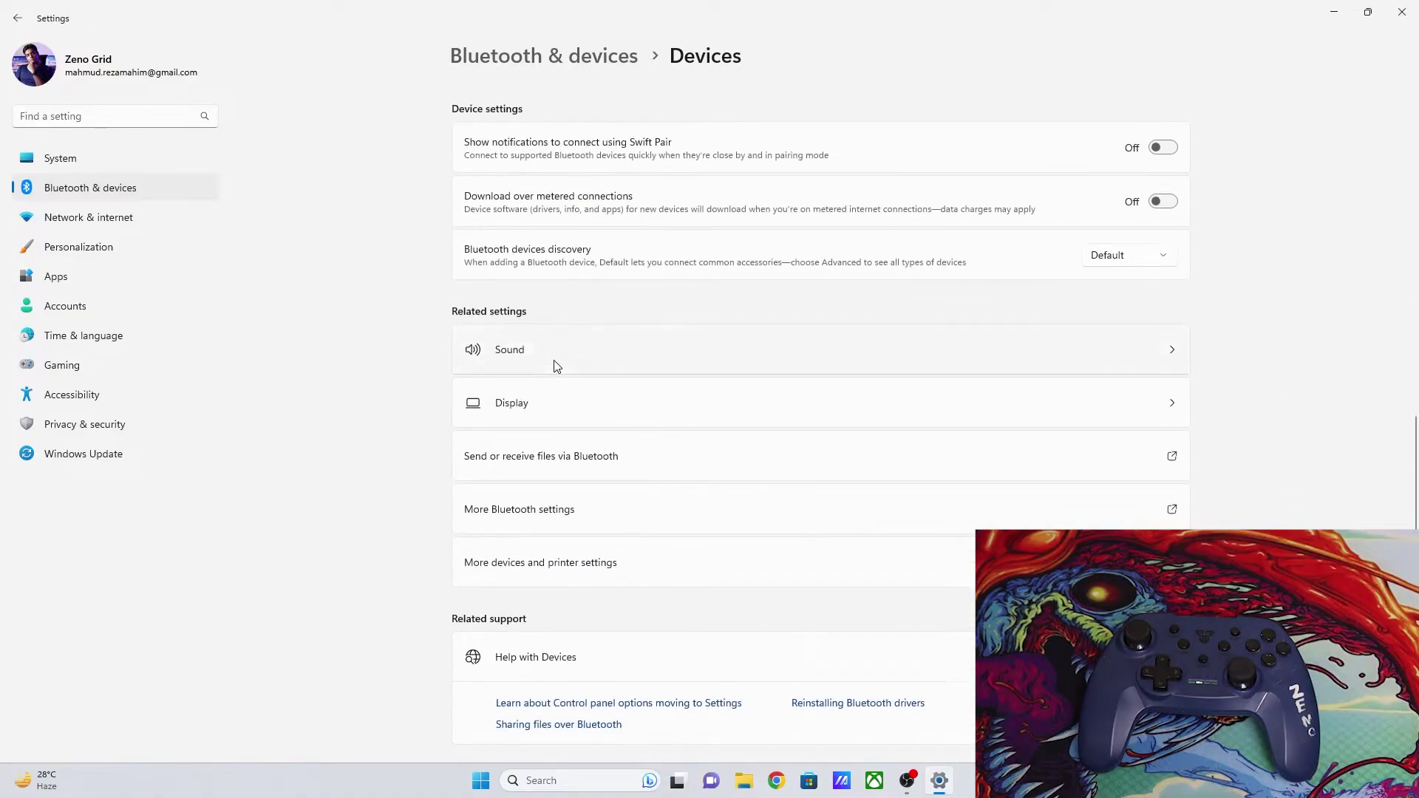
From Devices and Printers, open Game controller settings for the Controller device
left_click(575, 585)
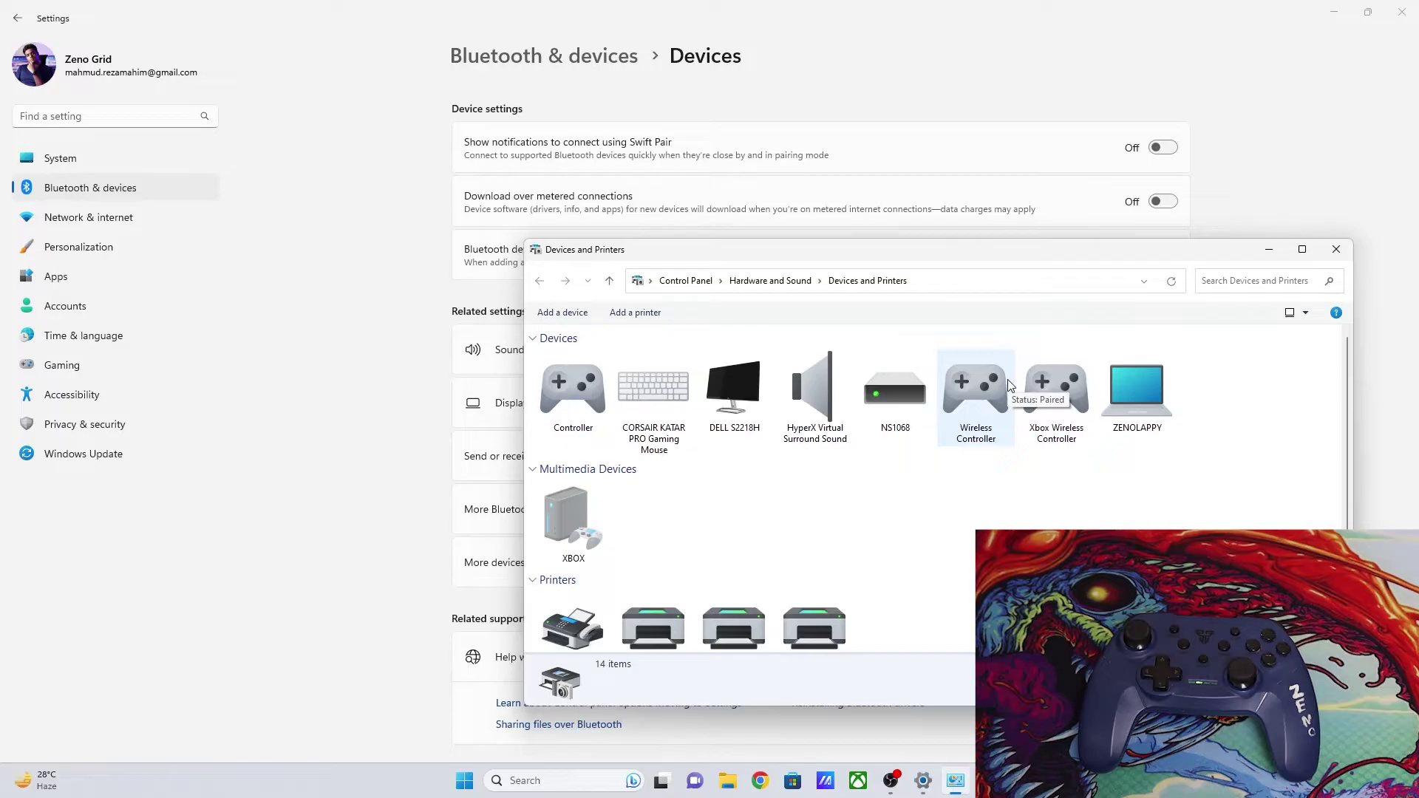
right_click(570, 397)
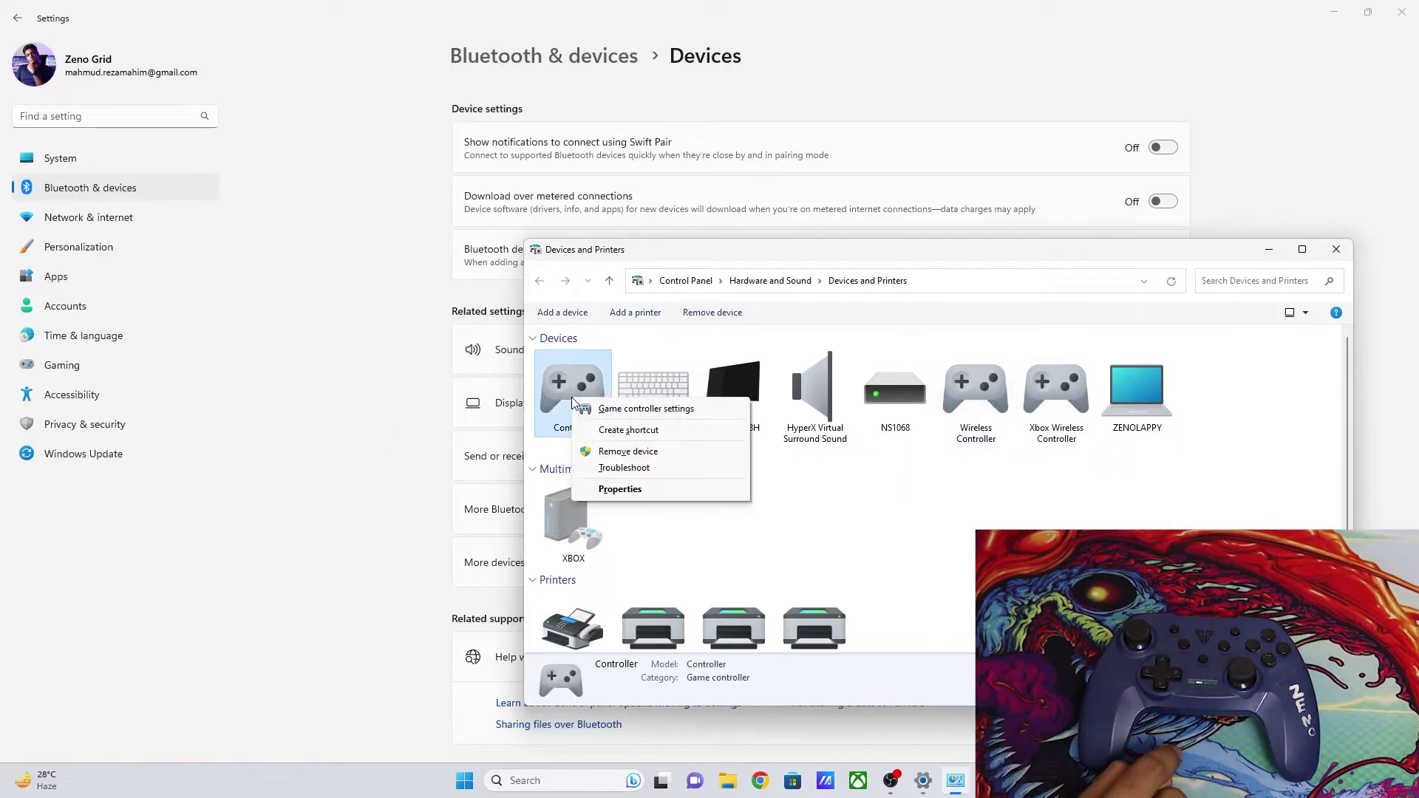
left_click(667, 416)
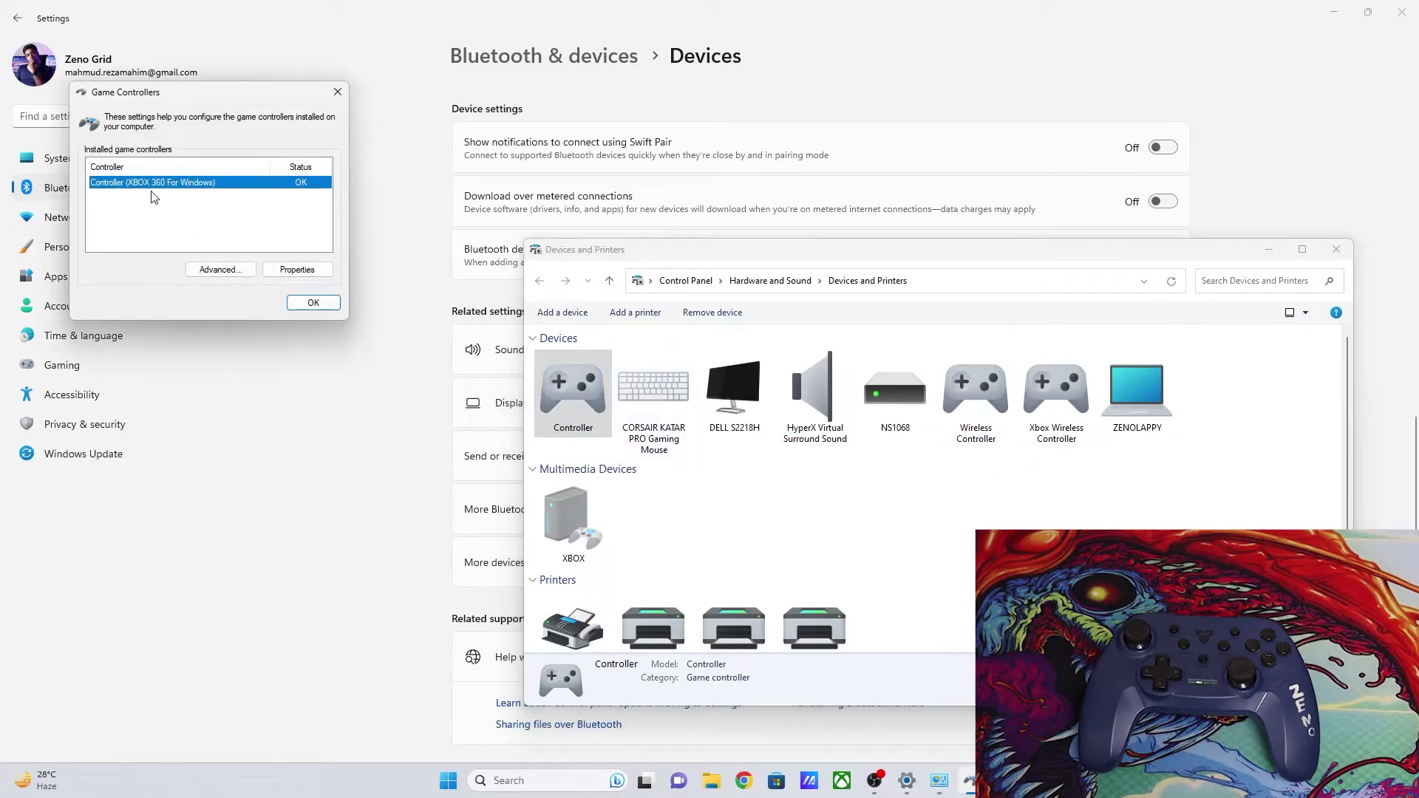
Open the XBOX 360 controller's Properties and start Calibrate from its Settings page
left_click(317, 274)
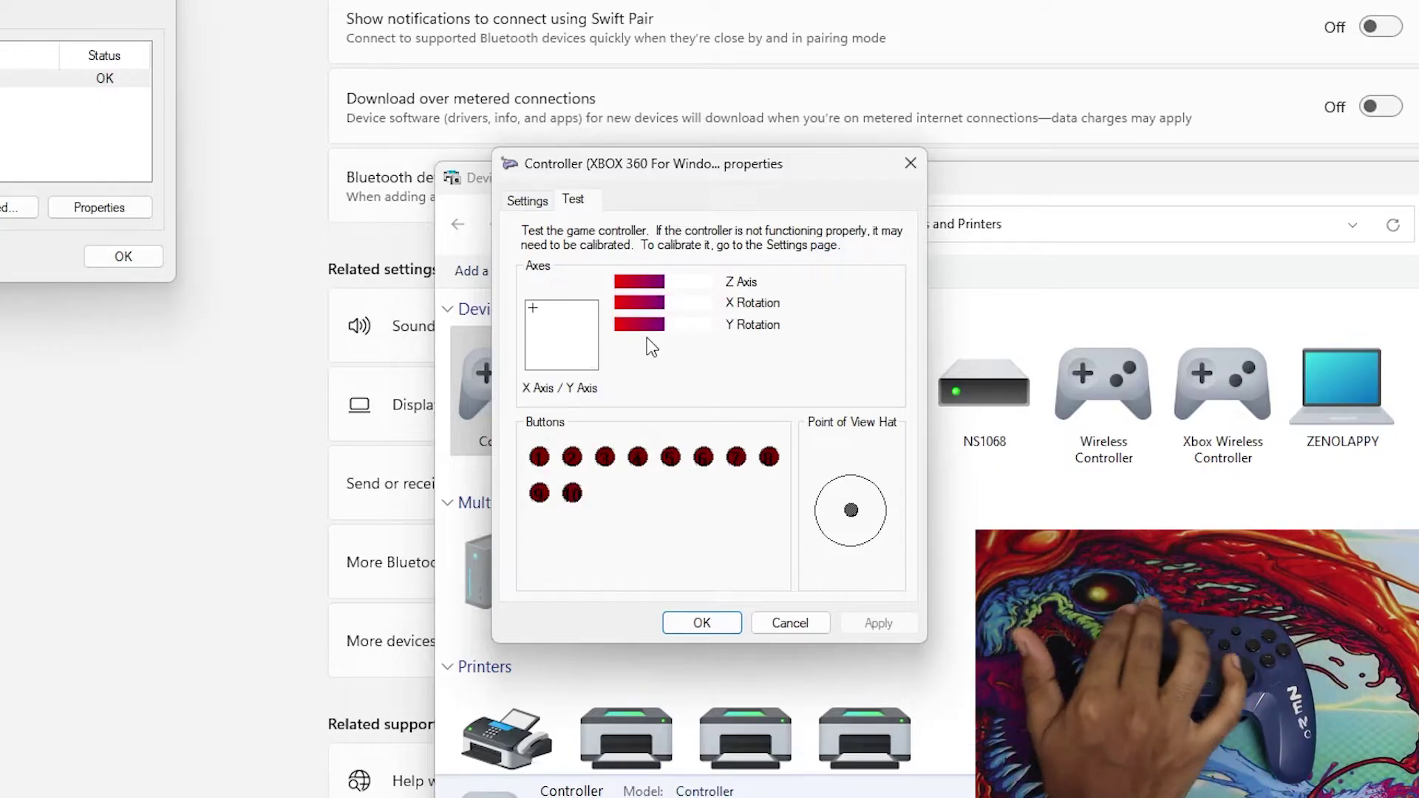
left_click(527, 201)
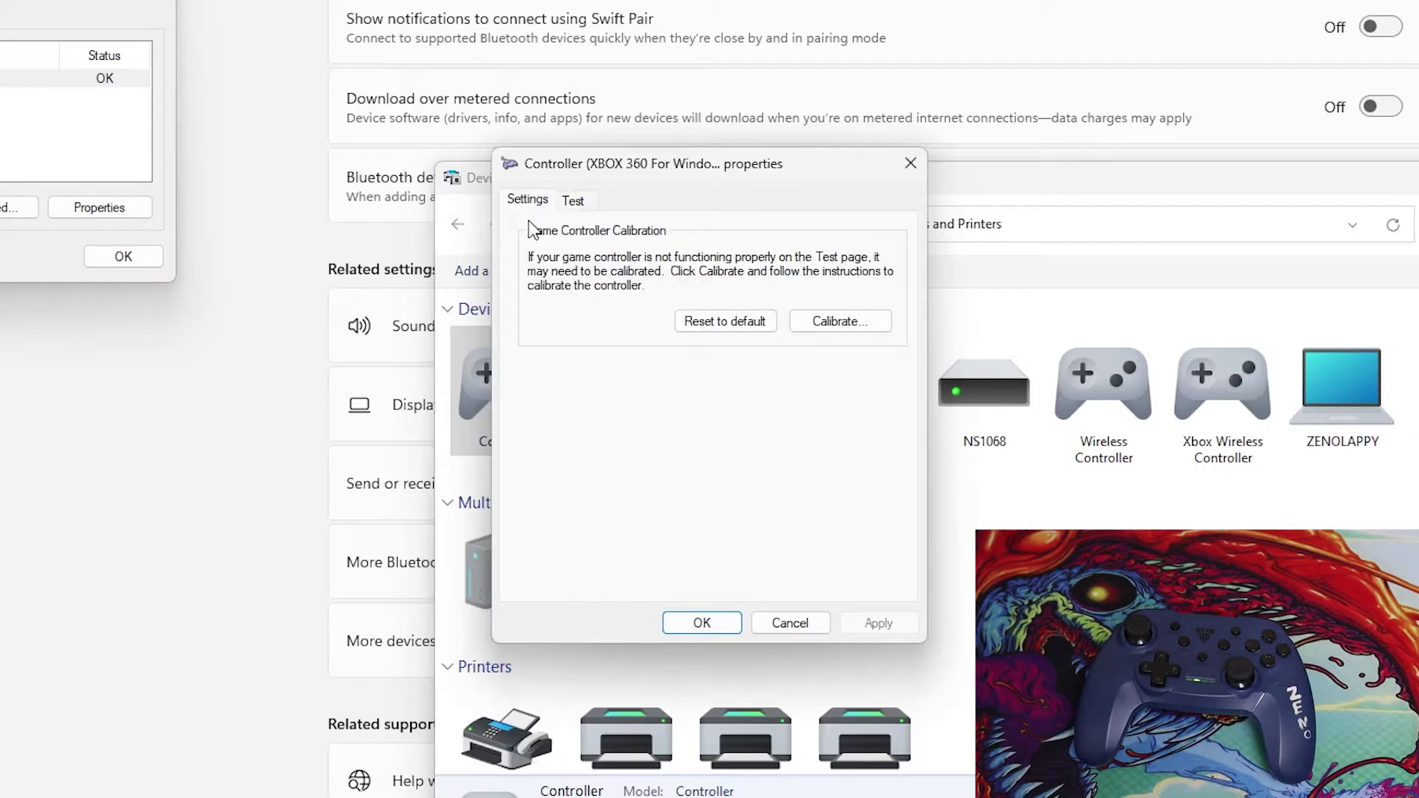
left_click(844, 319)
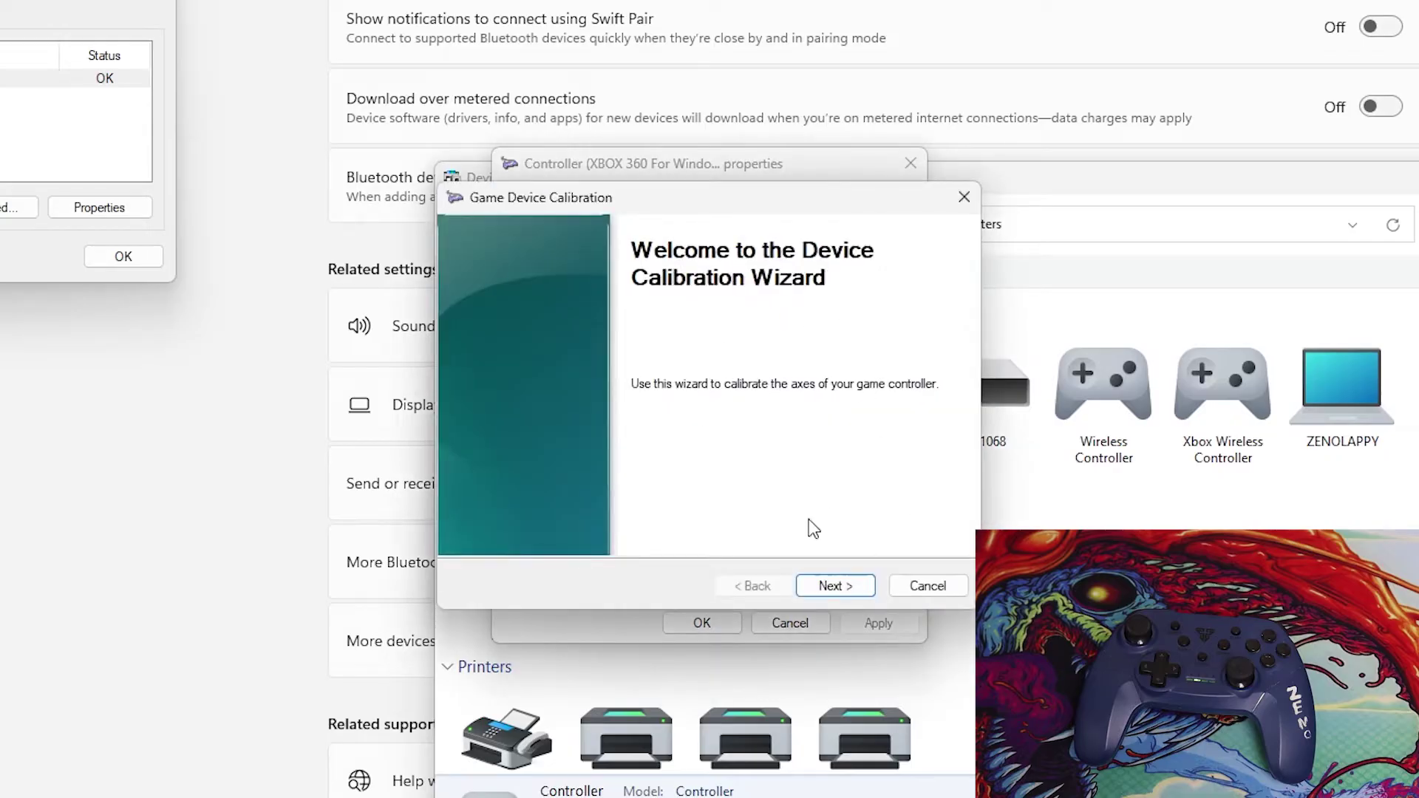
Step through the calibration wizard's Welcome, D-Pad axis and center-point pages
left_click(842, 587)
left_click(850, 586)
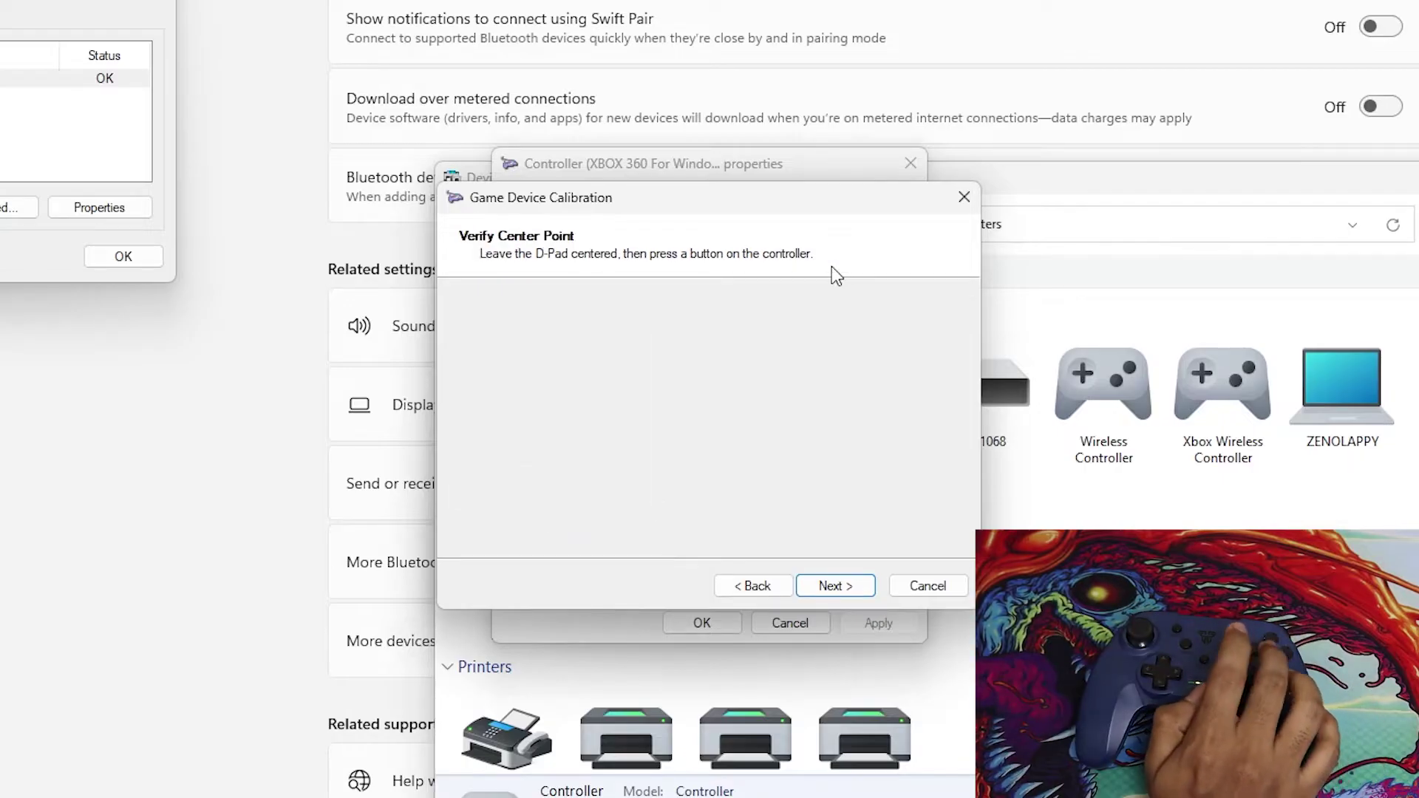
left_click(846, 588)
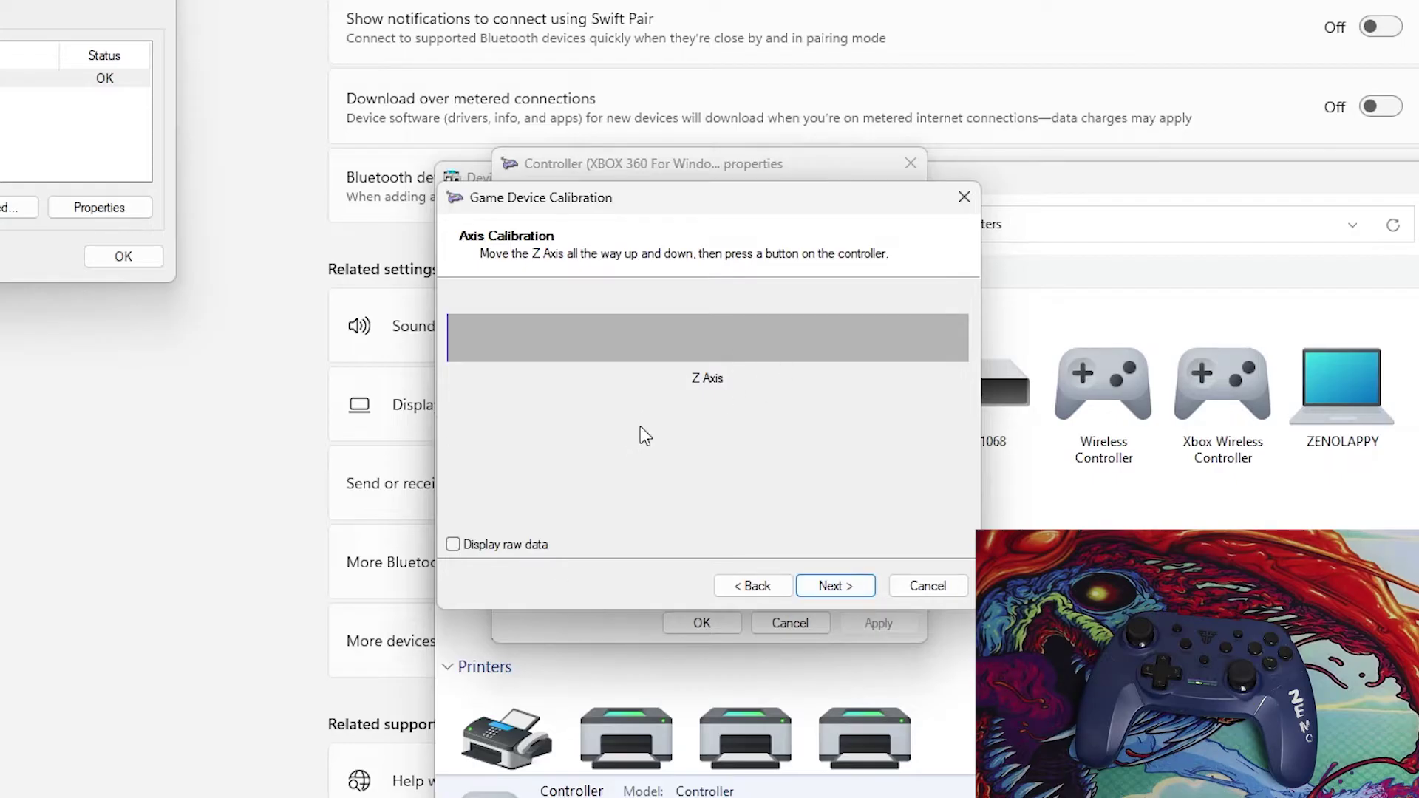
With raw data displayed, calibrate Z Axis, X Rotation and Y Rotation, then save the calibration
left_click(521, 544)
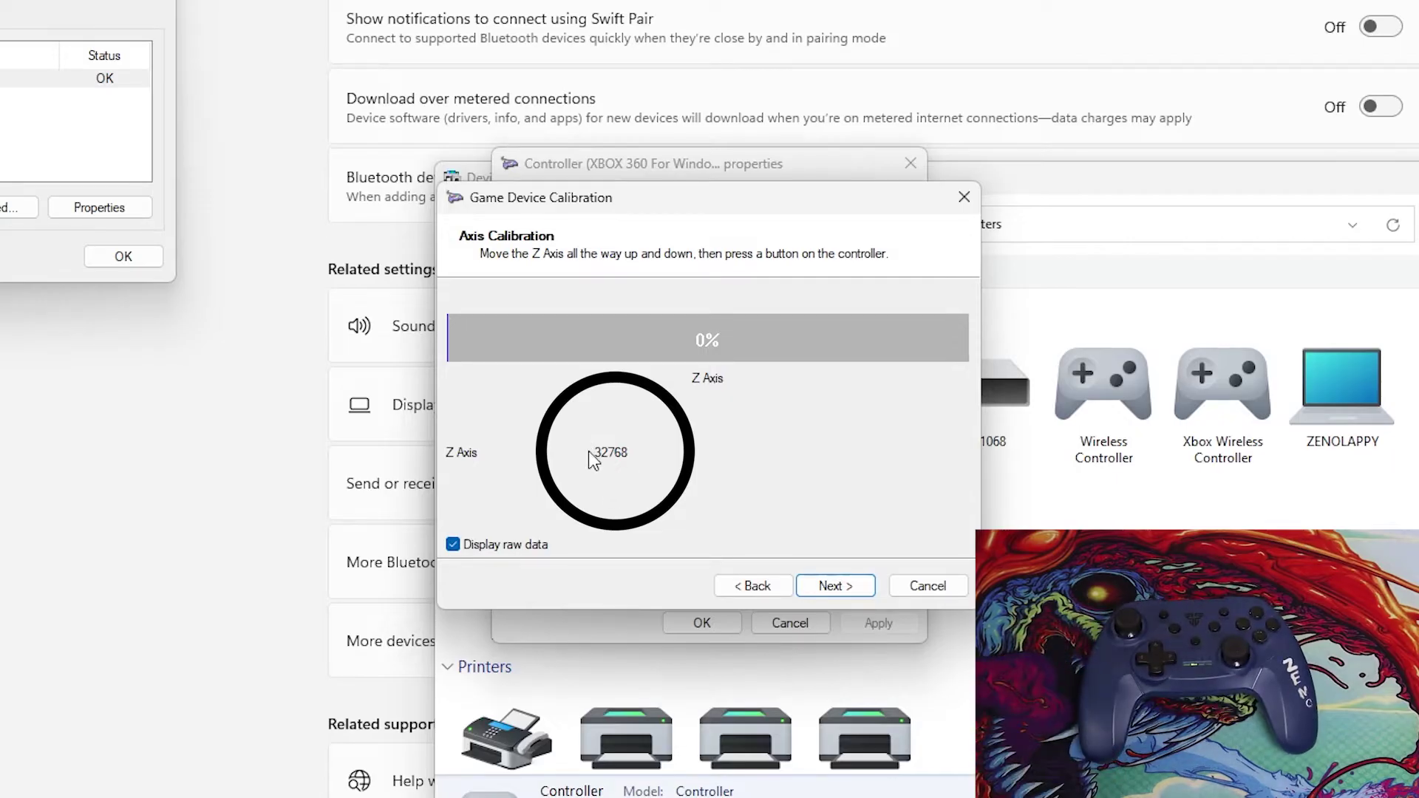
left_click(848, 587)
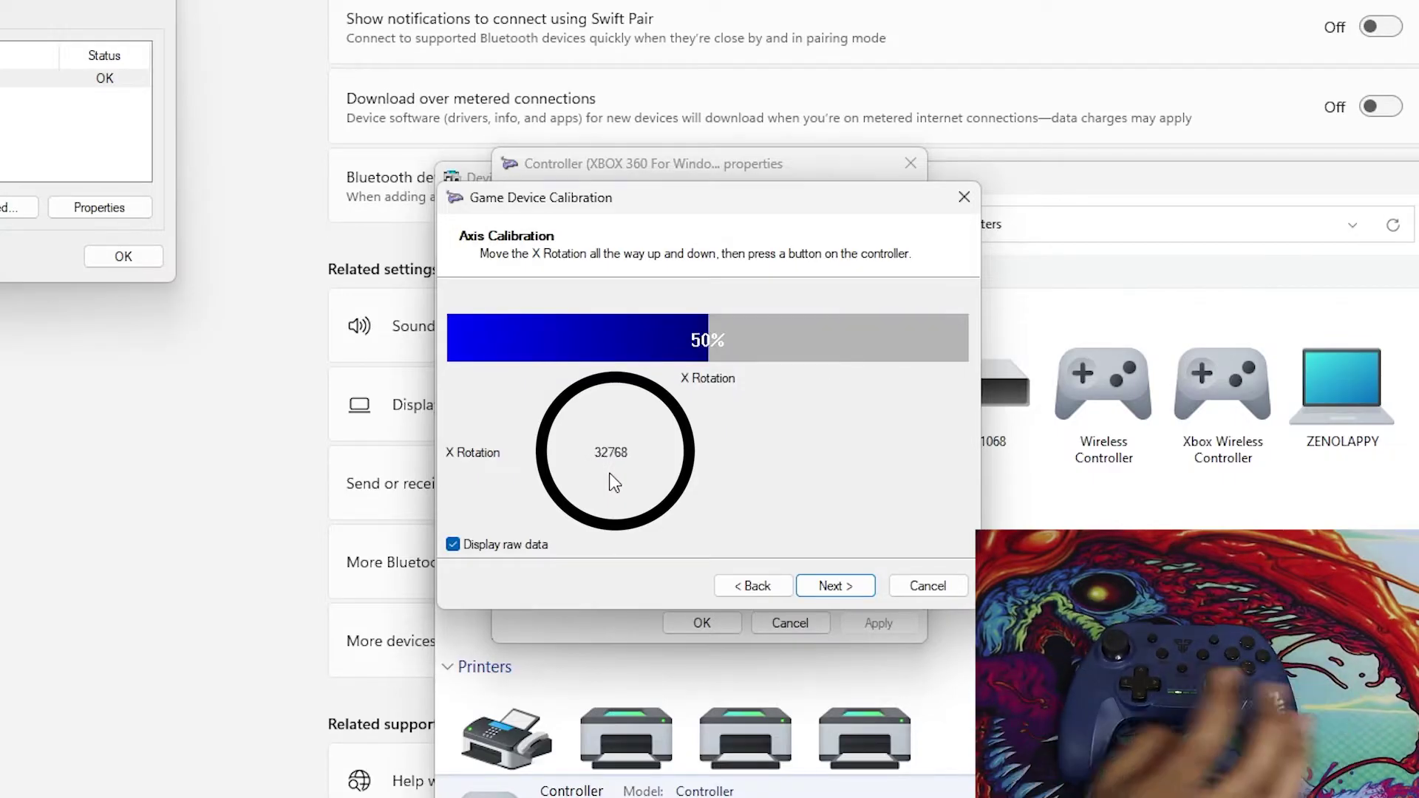
left_click(855, 587)
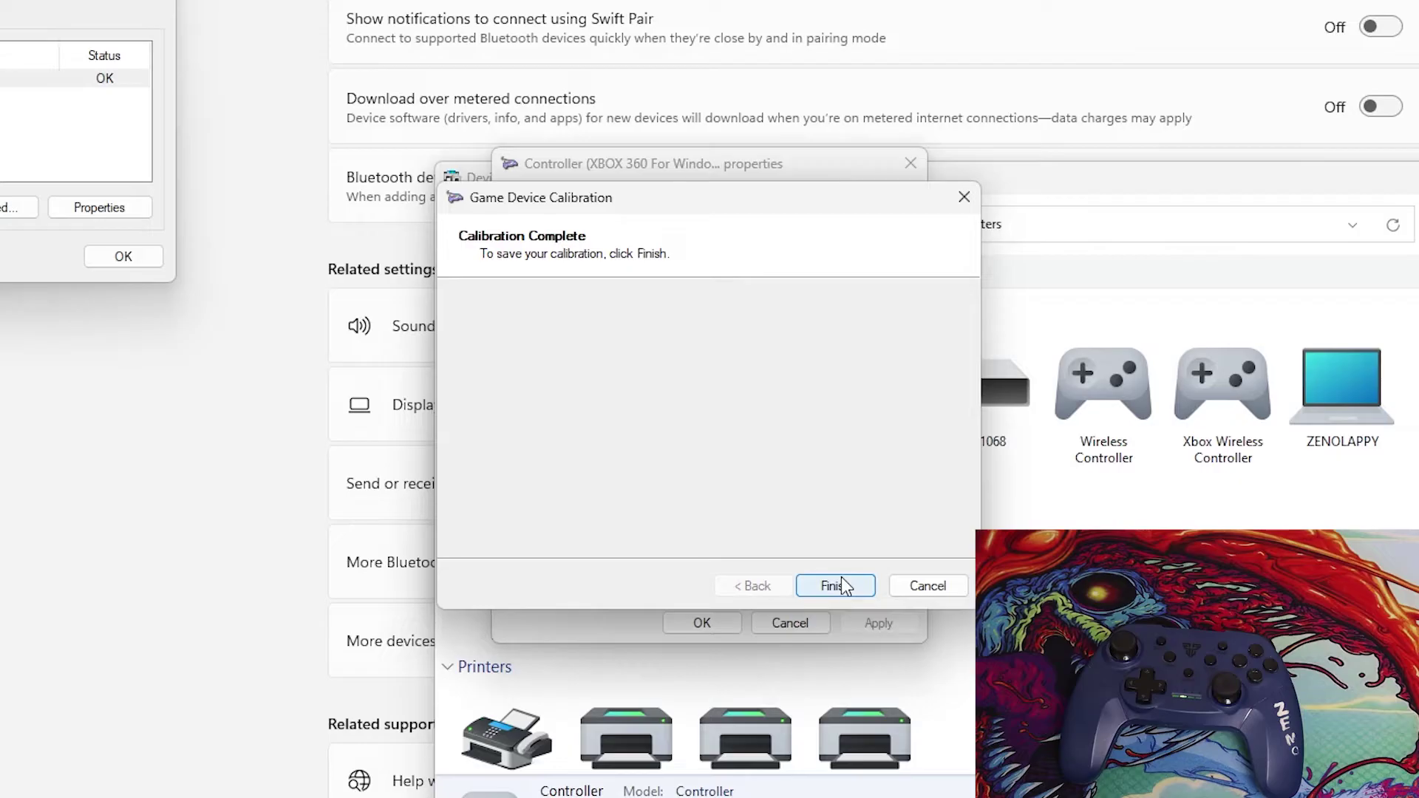
left_click(851, 586)
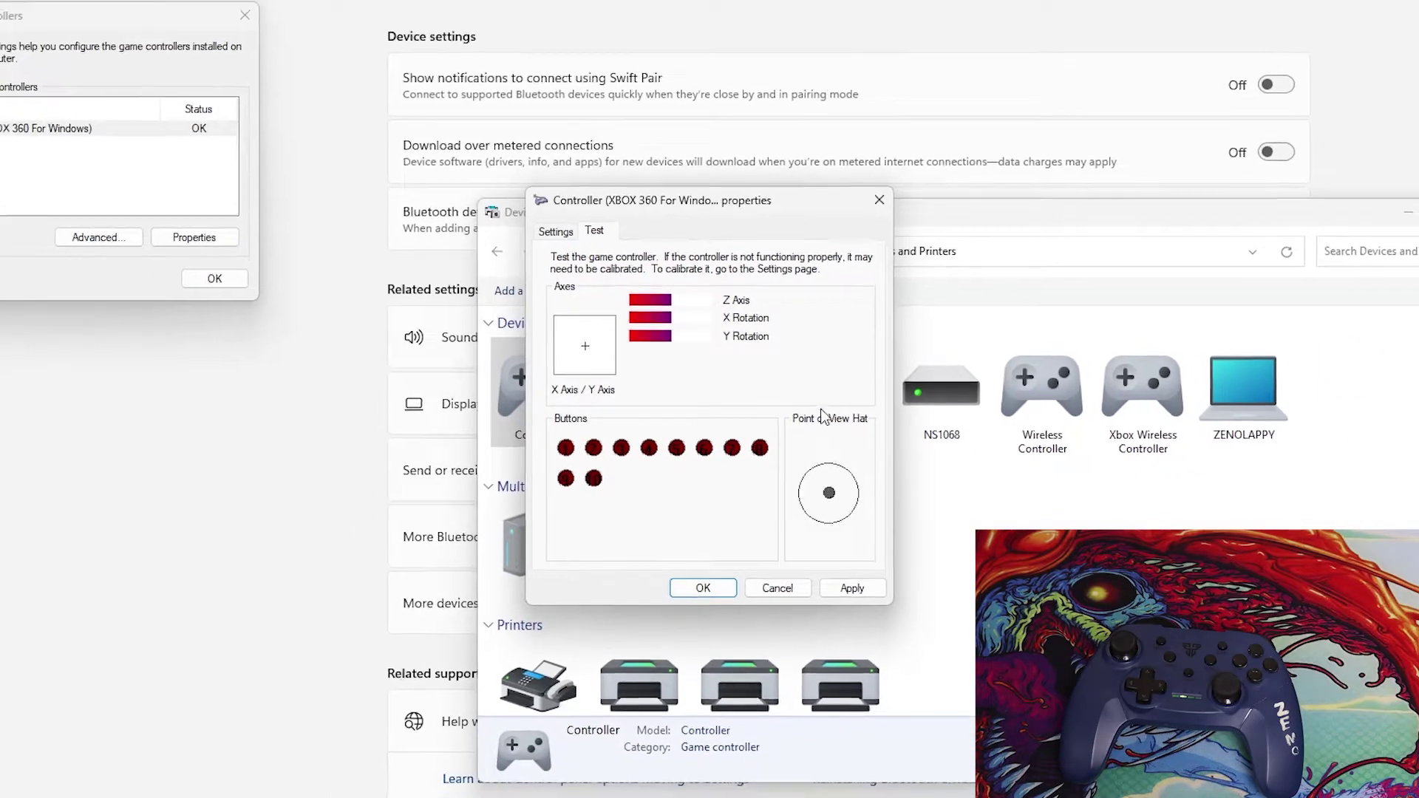
Close the controller properties, Game Controllers, Devices and Printers, and Settings windows
left_click(714, 555)
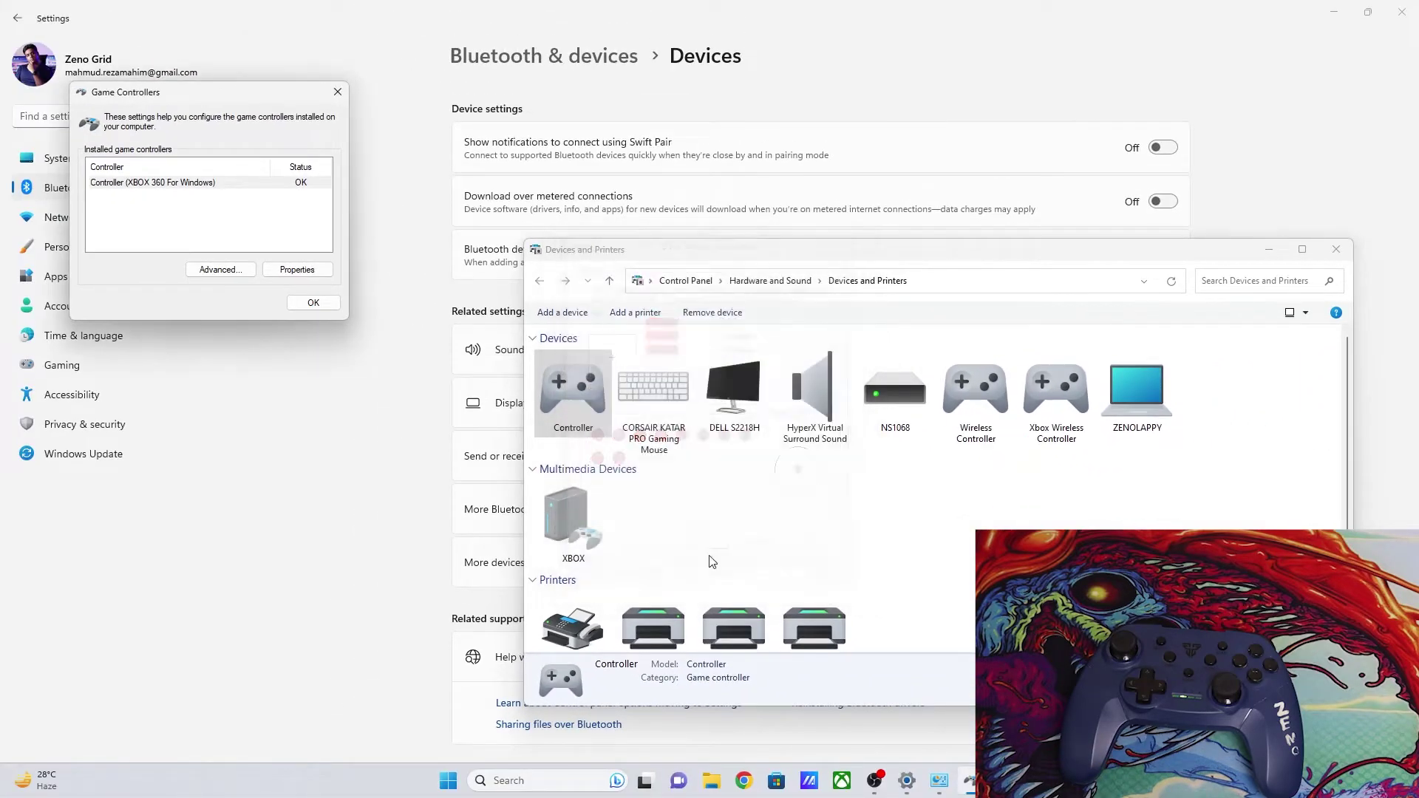
left_click(313, 303)
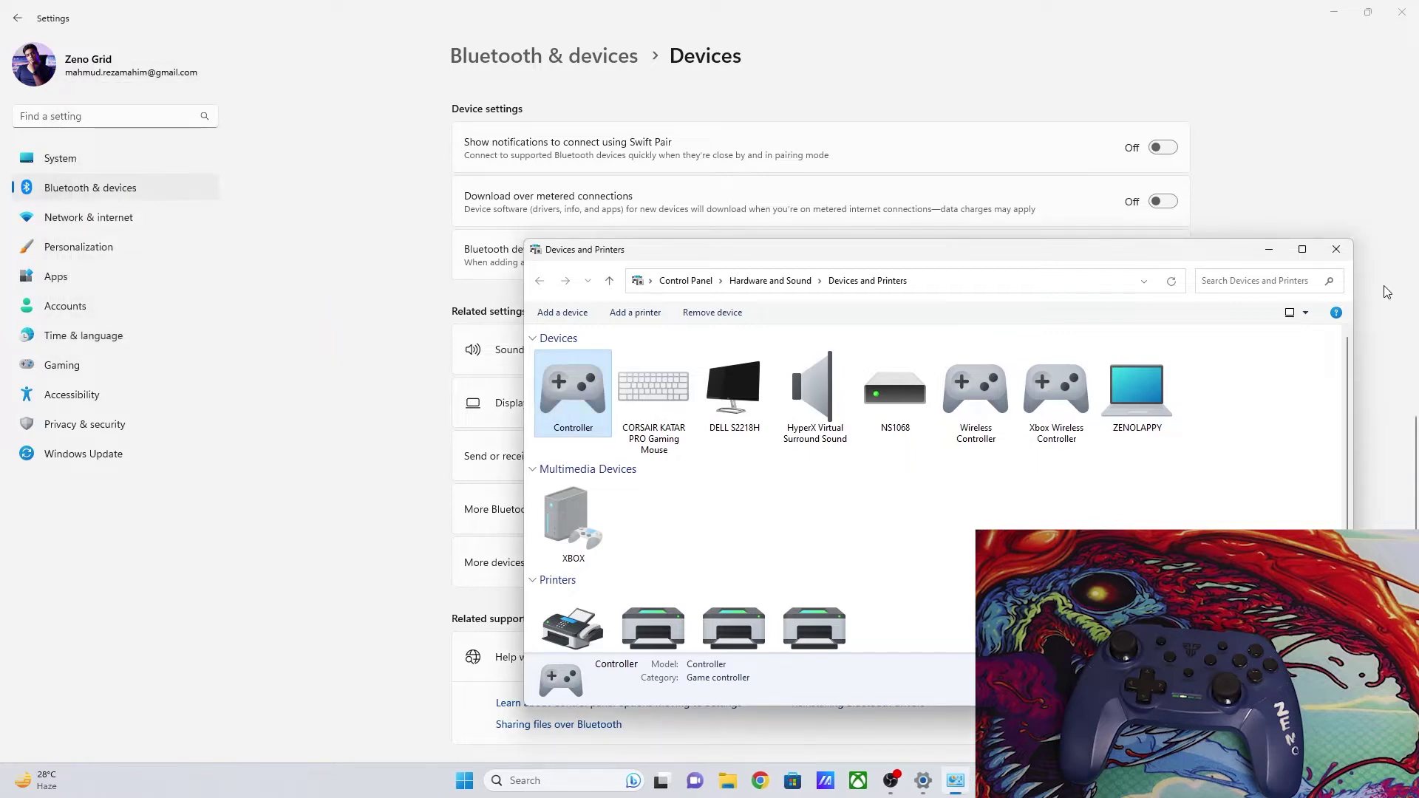
left_click(1336, 249)
left_click(1401, 12)
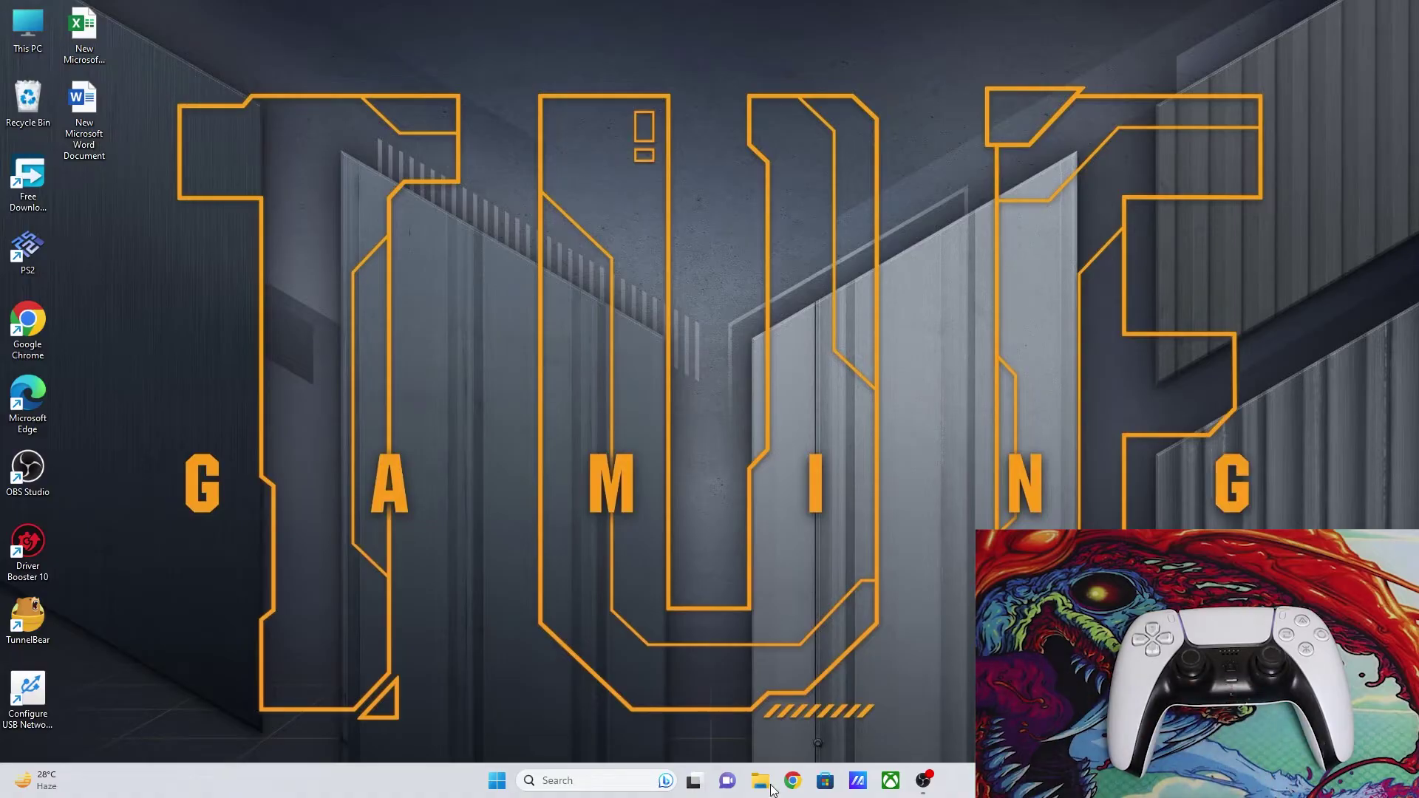
Reopen Settings at Bluetooth & devices › Devices, where the Wireless Controller shows as Connected
left_click(584, 781)
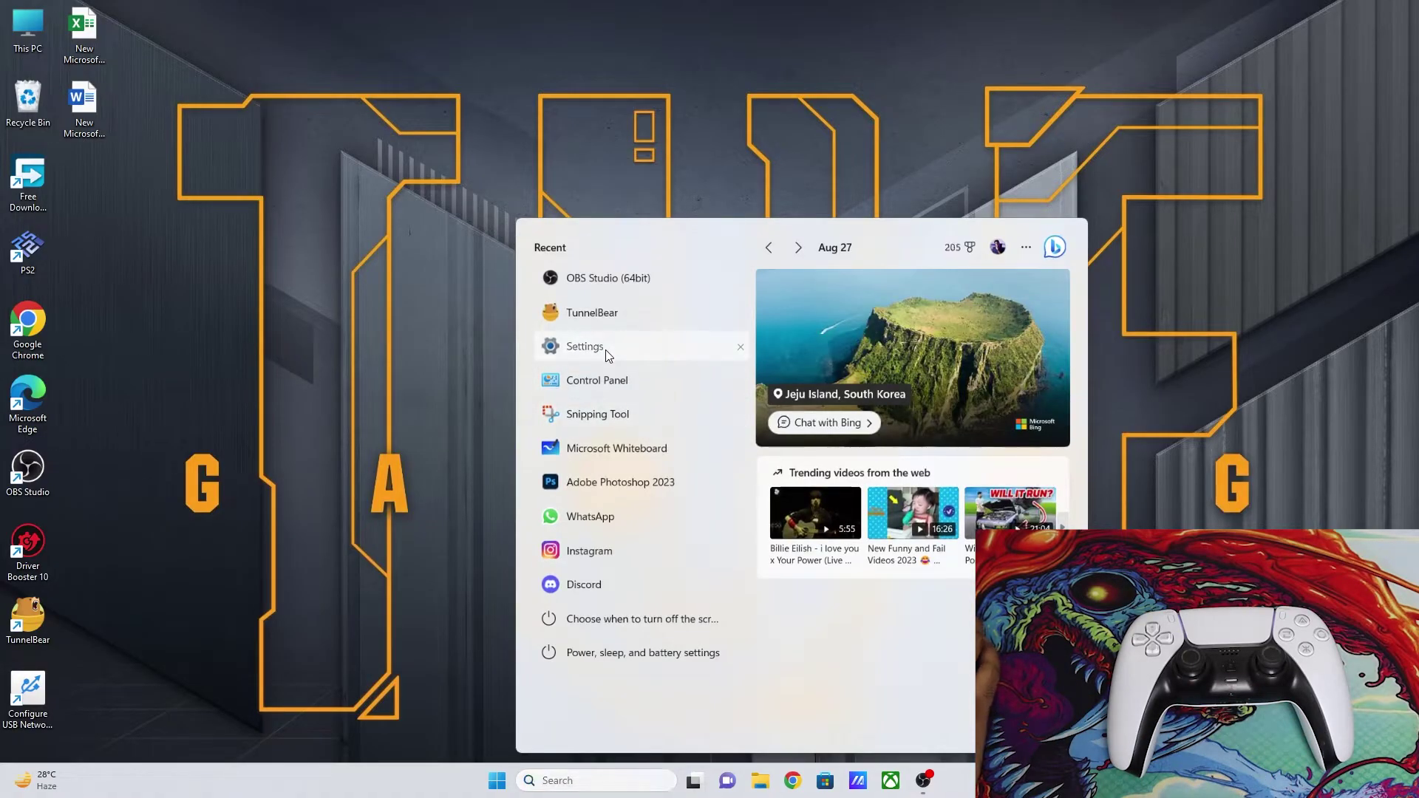
left_click(607, 356)
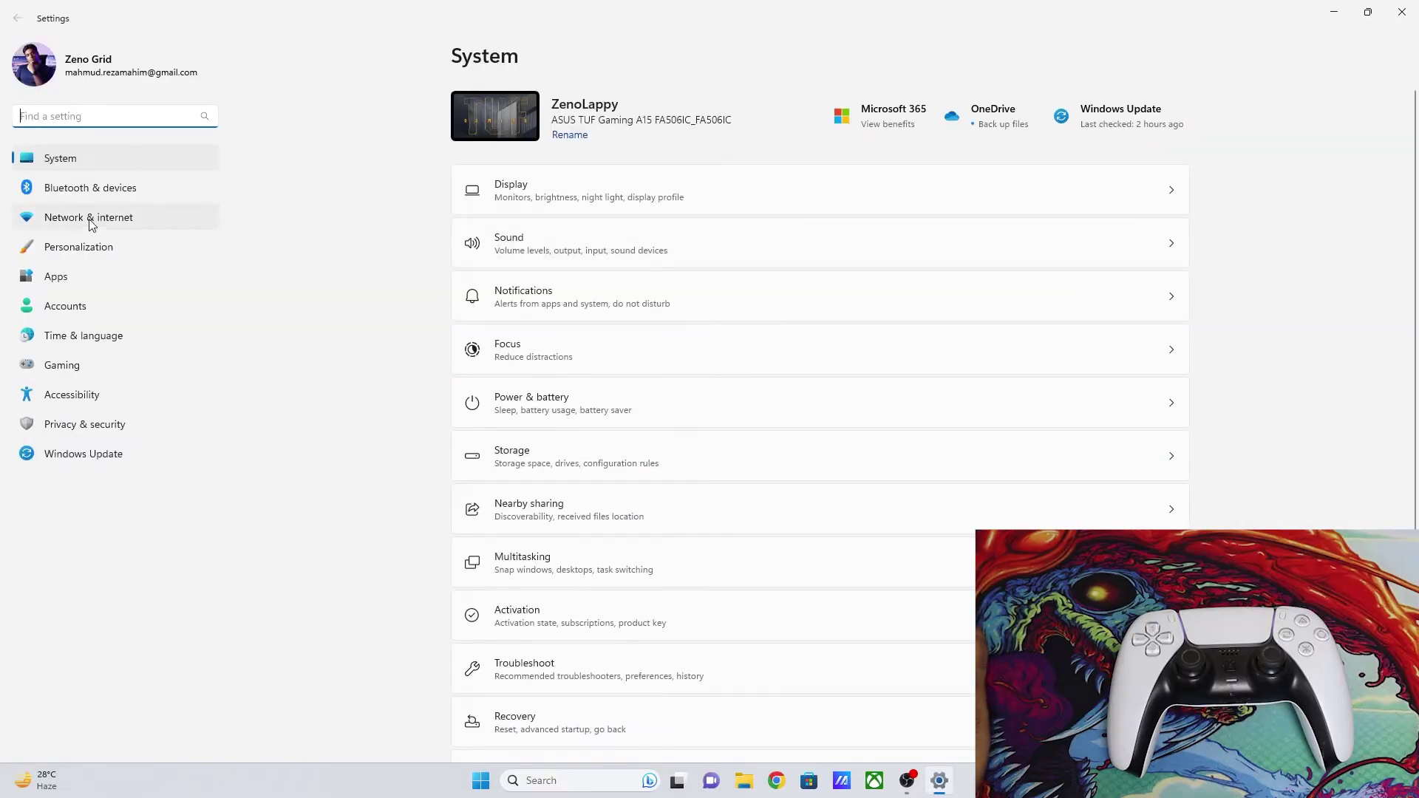
left_click(111, 194)
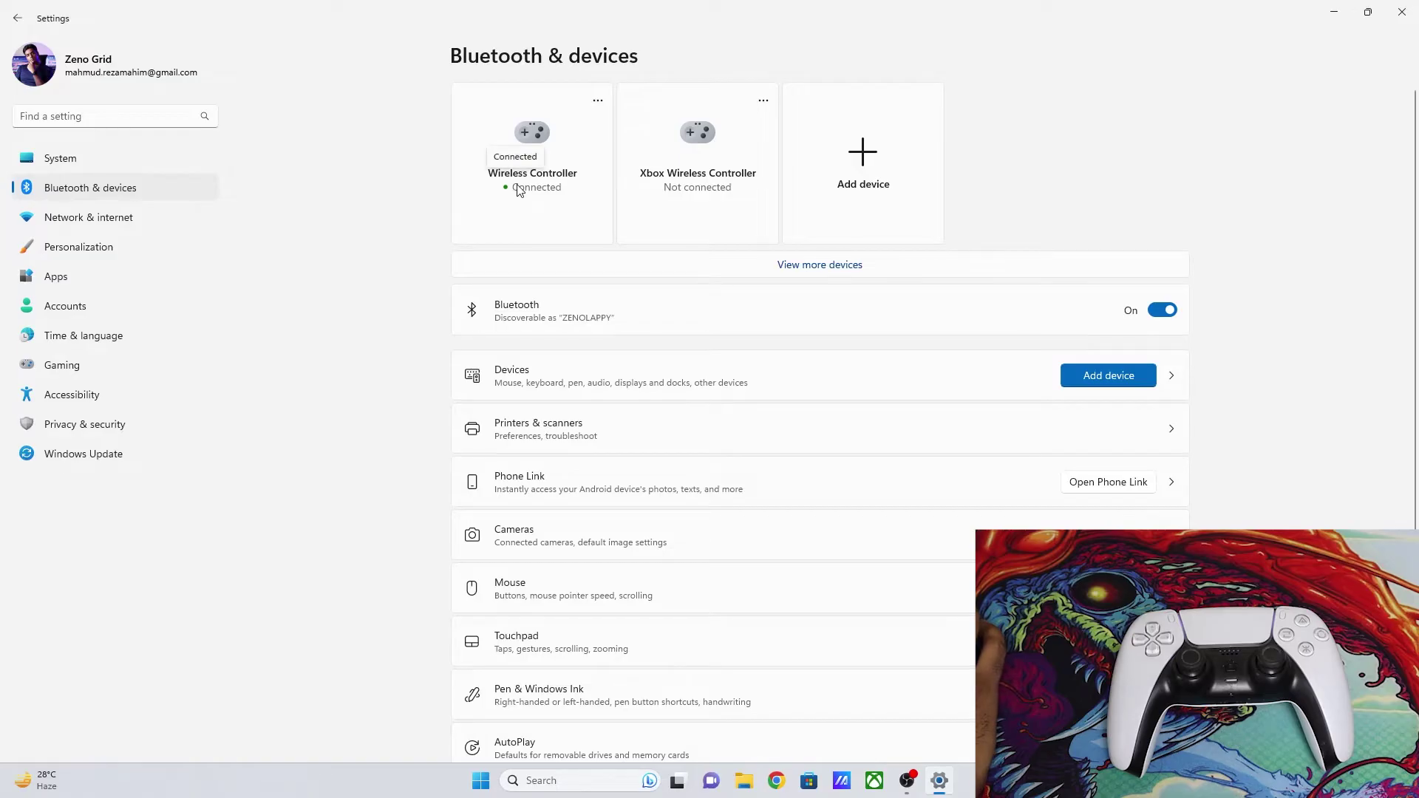
scroll(791, 478, "down", 2)
scroll(766, 428, "up", 2)
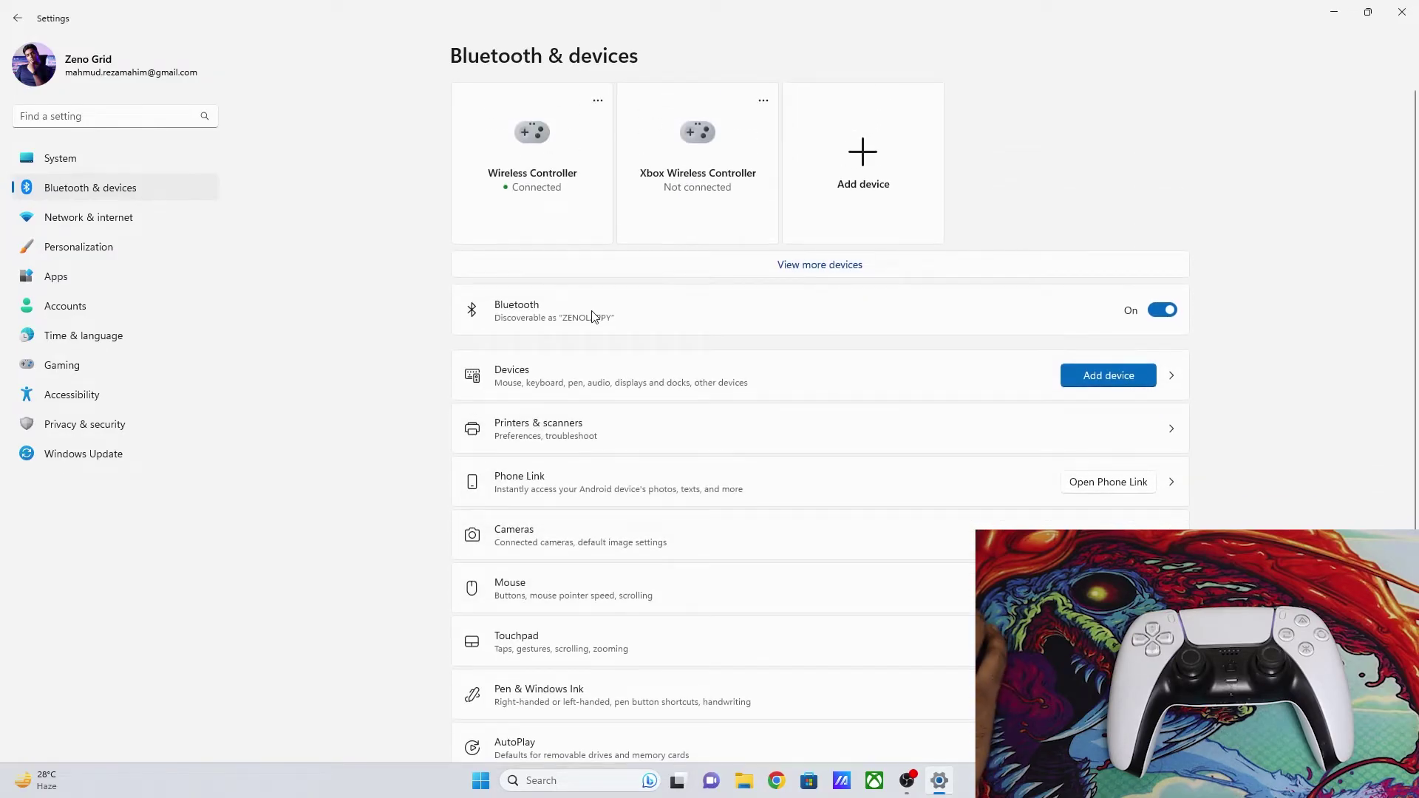
left_click(663, 390)
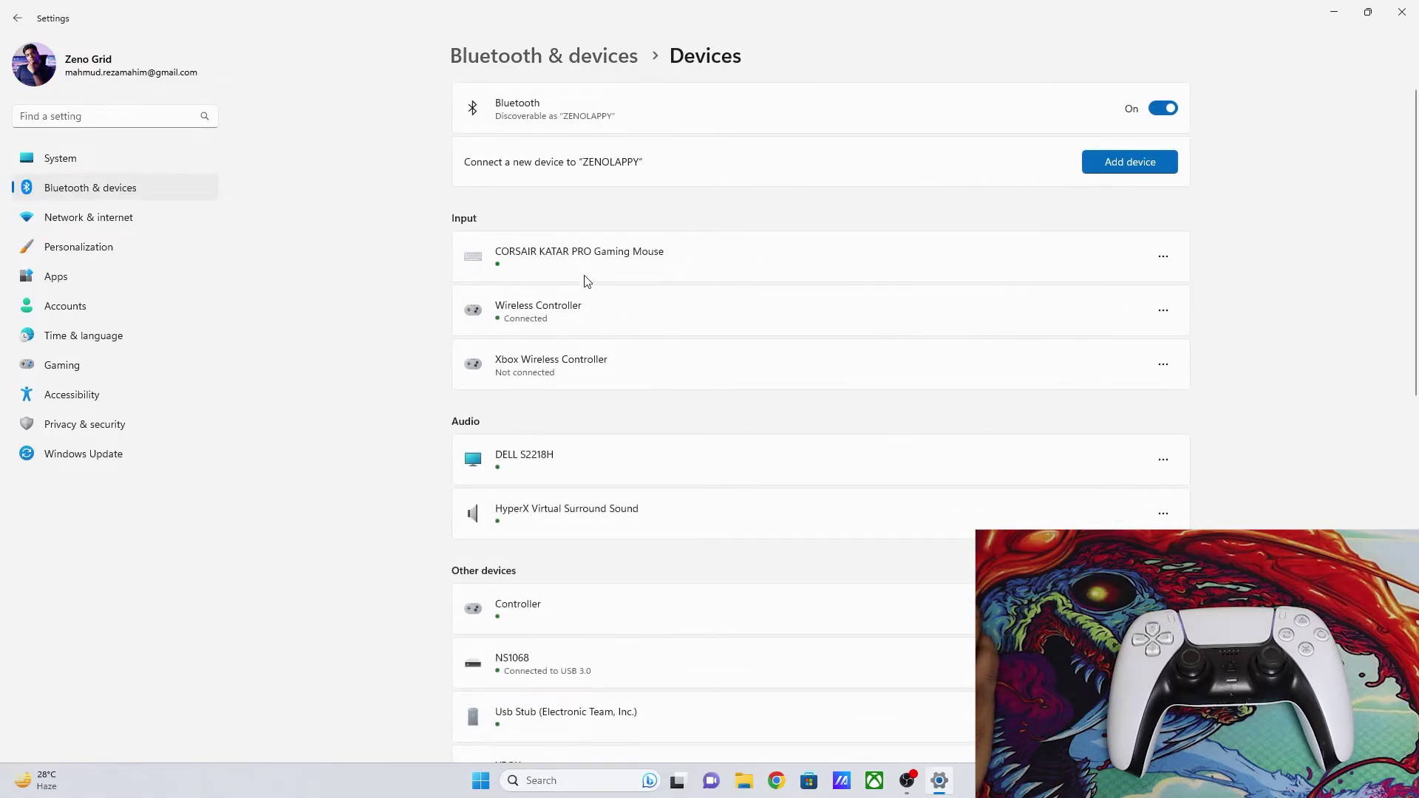
scroll(663, 453, "down", 5)
scroll(663, 453, "down", 5)
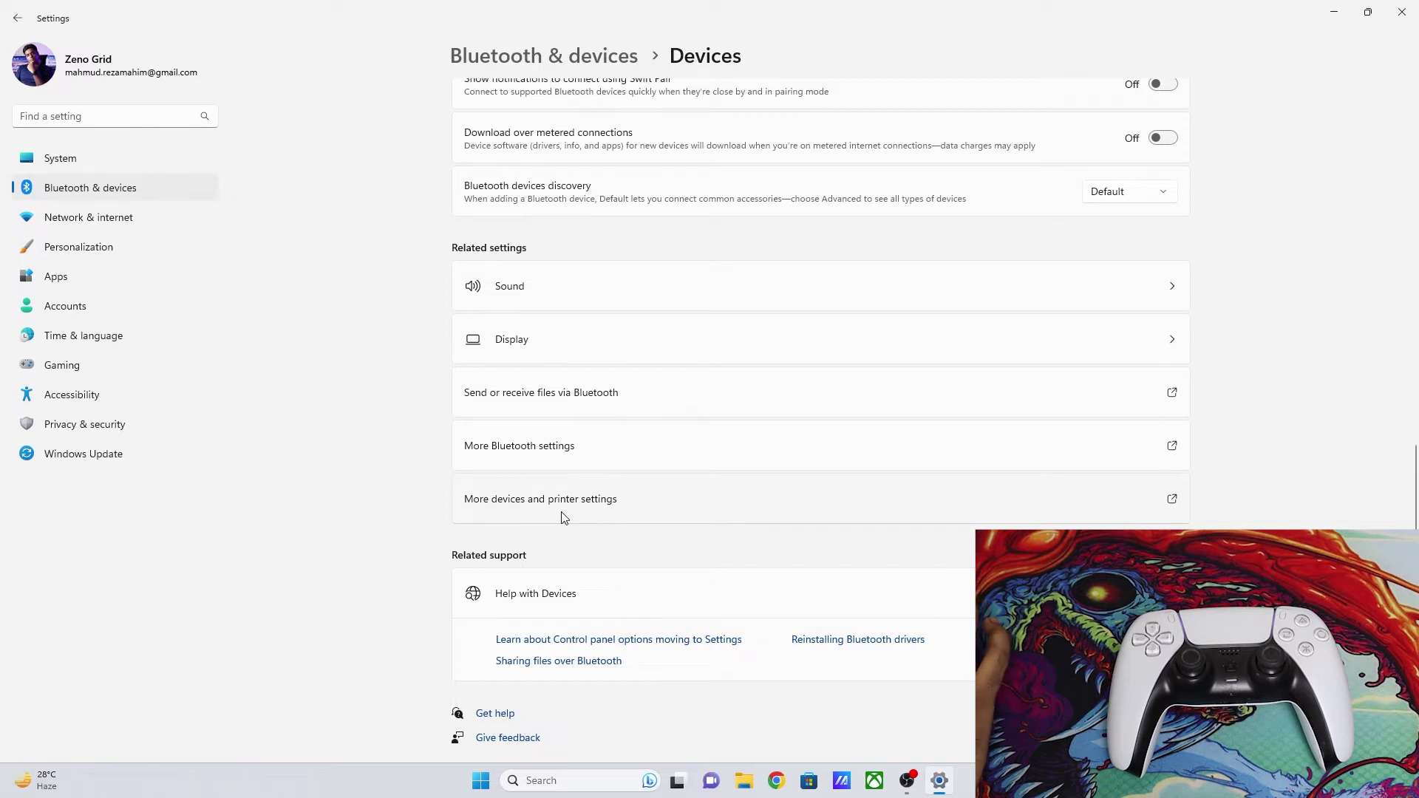
From Devices and Printers, open Game controller settings for the Wireless Controller, then its Properties
left_click(564, 510)
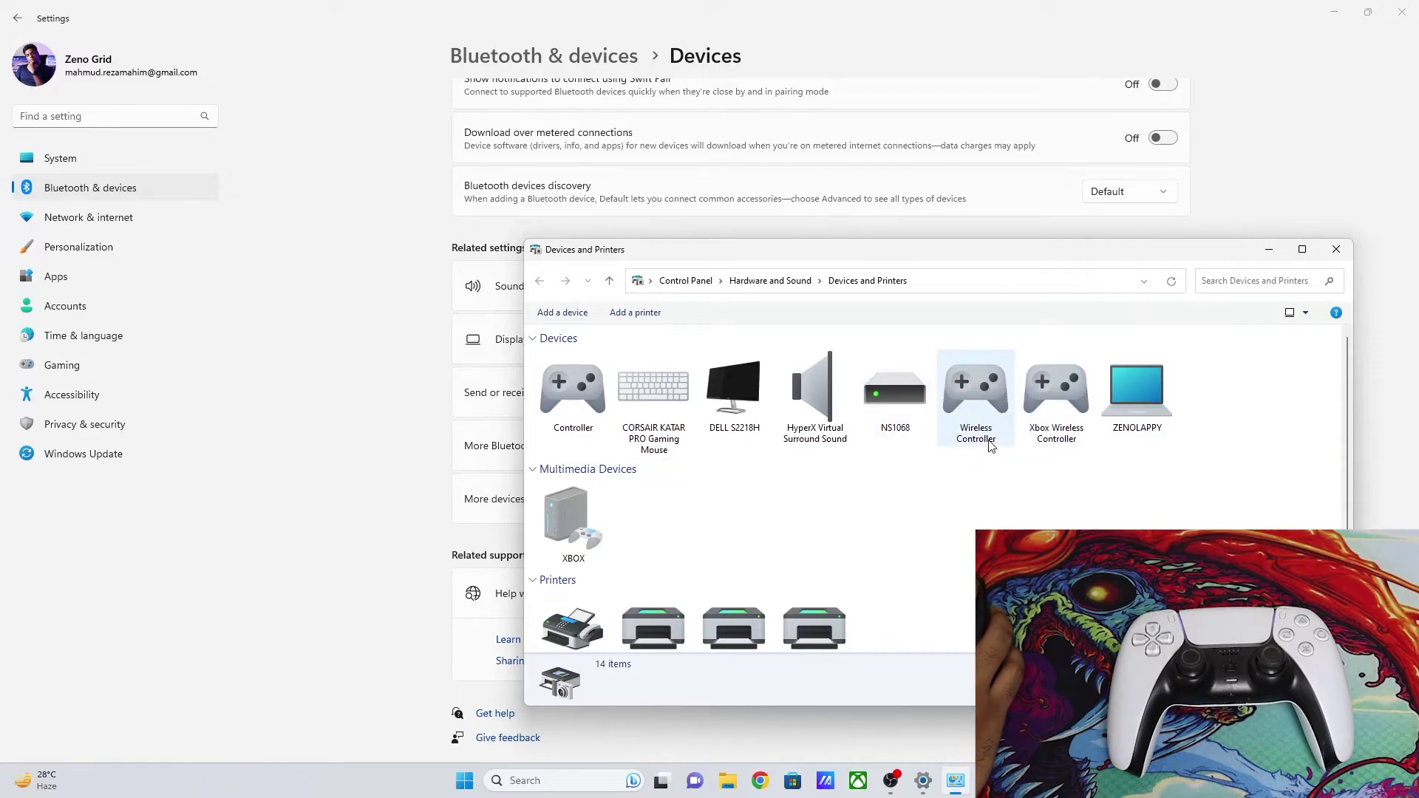
right_click(975, 393)
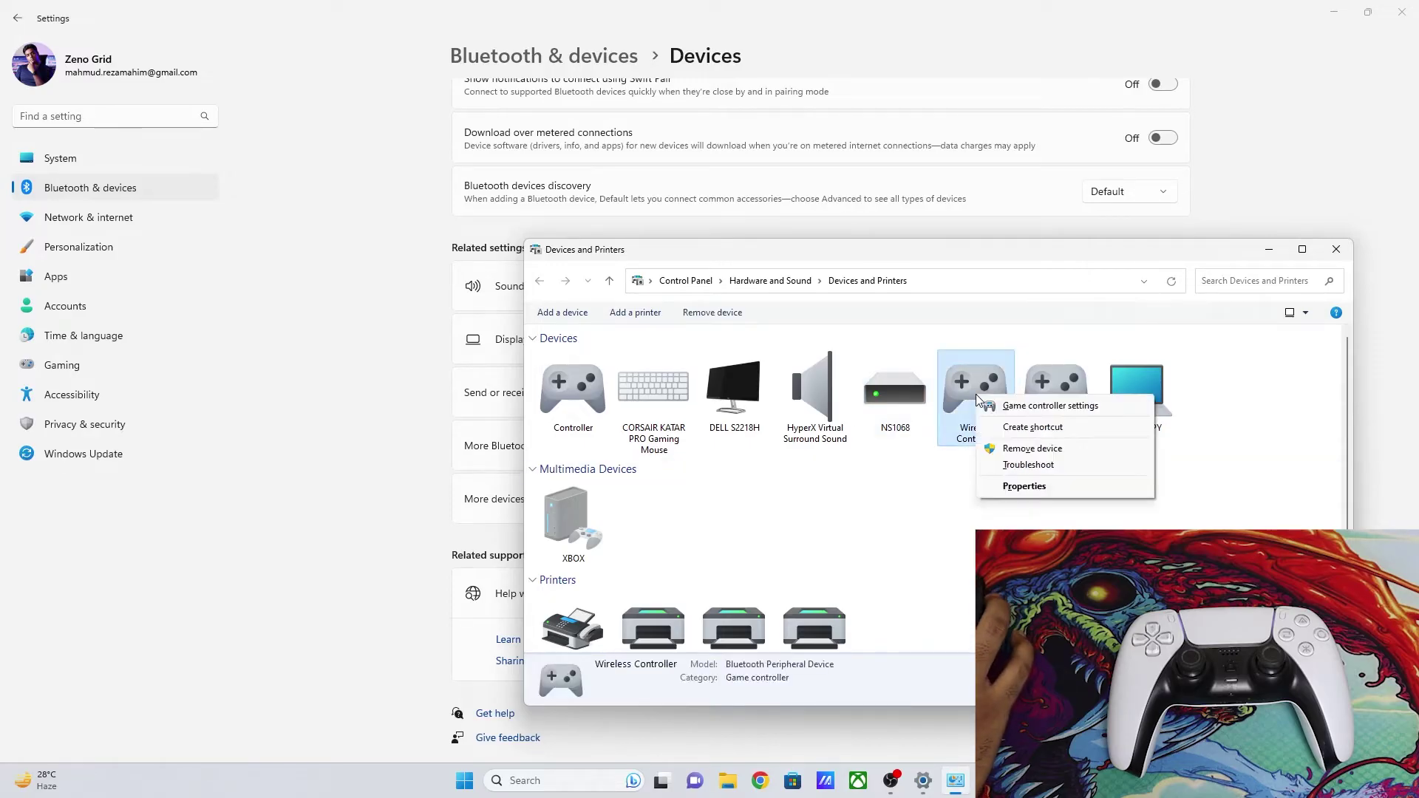
left_click(1021, 408)
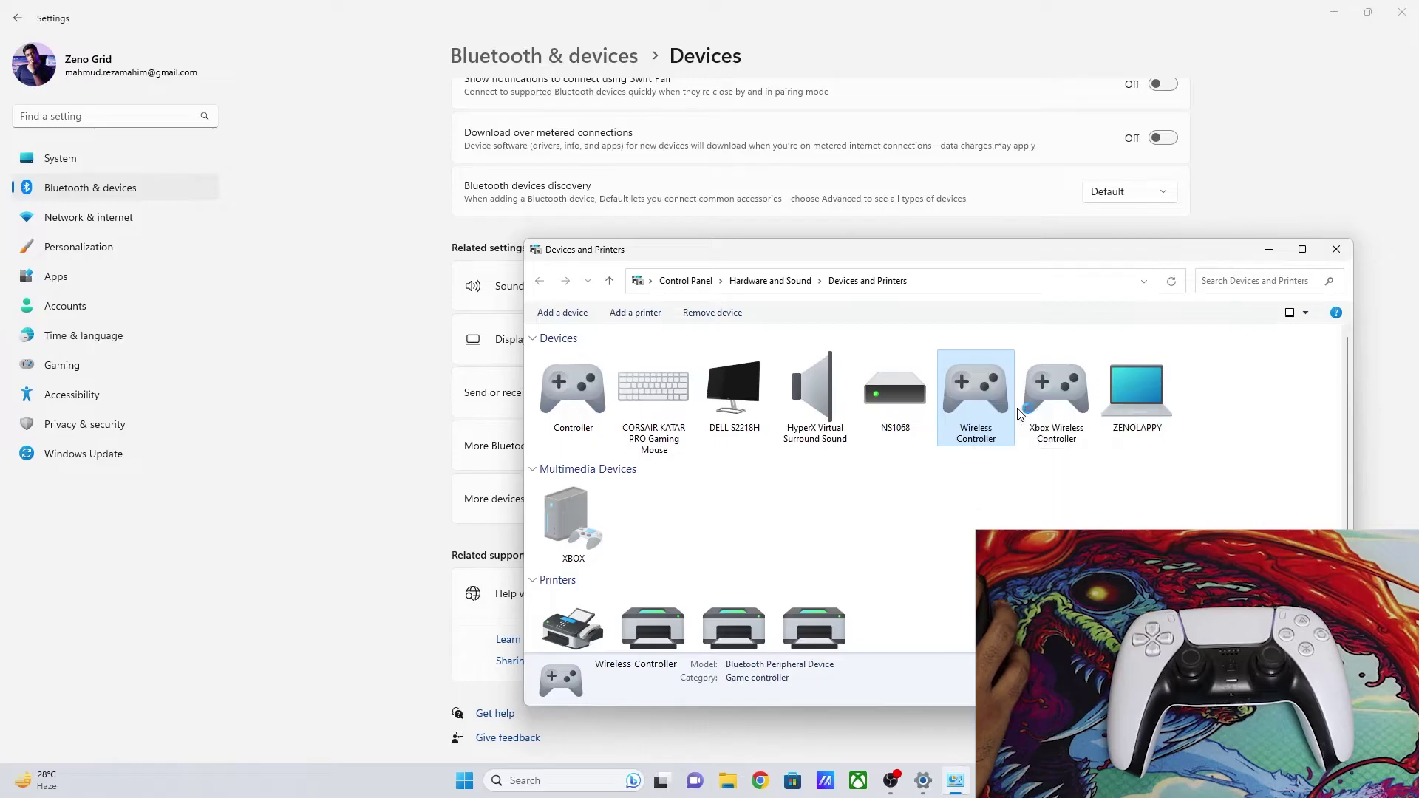
left_click_drag(264, 120, 505, 160)
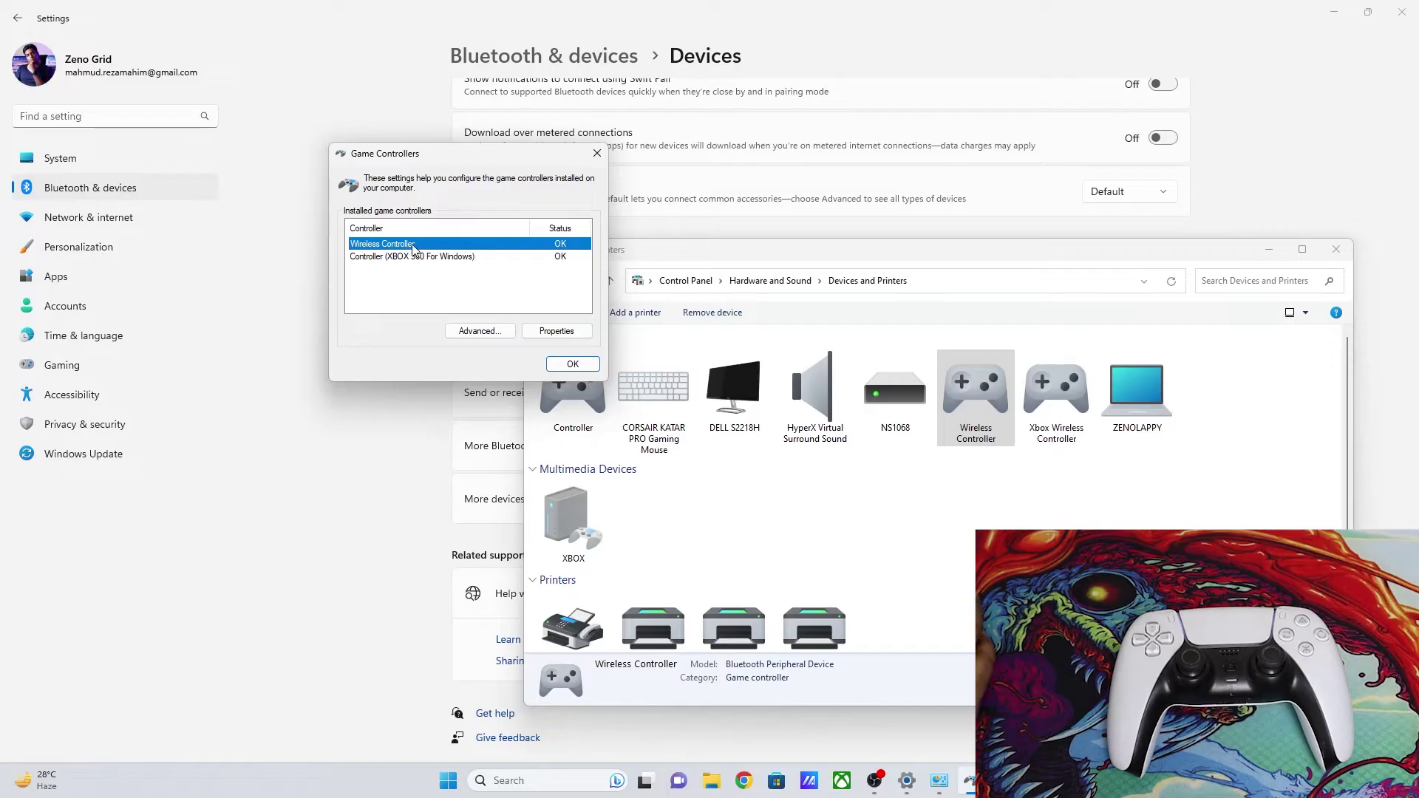
left_click(581, 336)
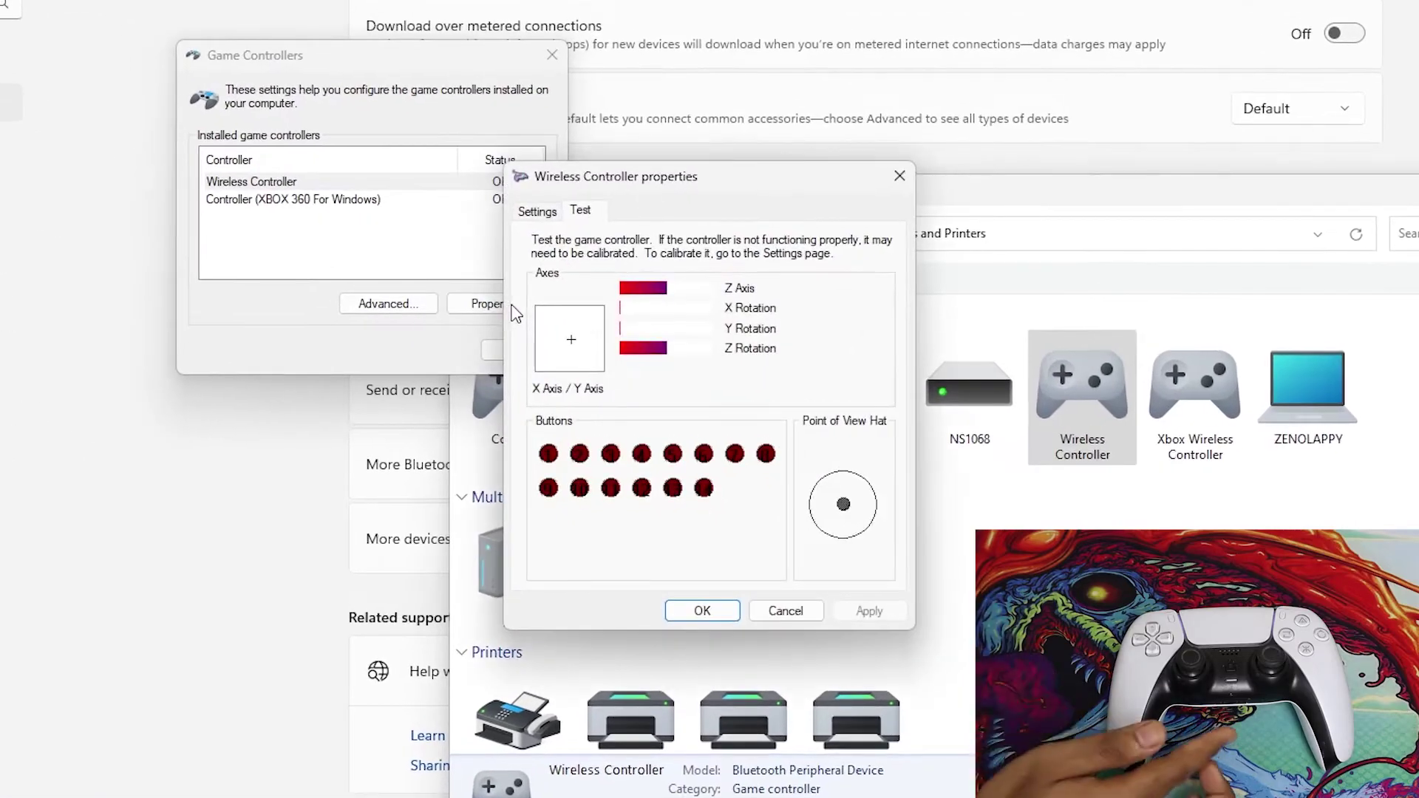